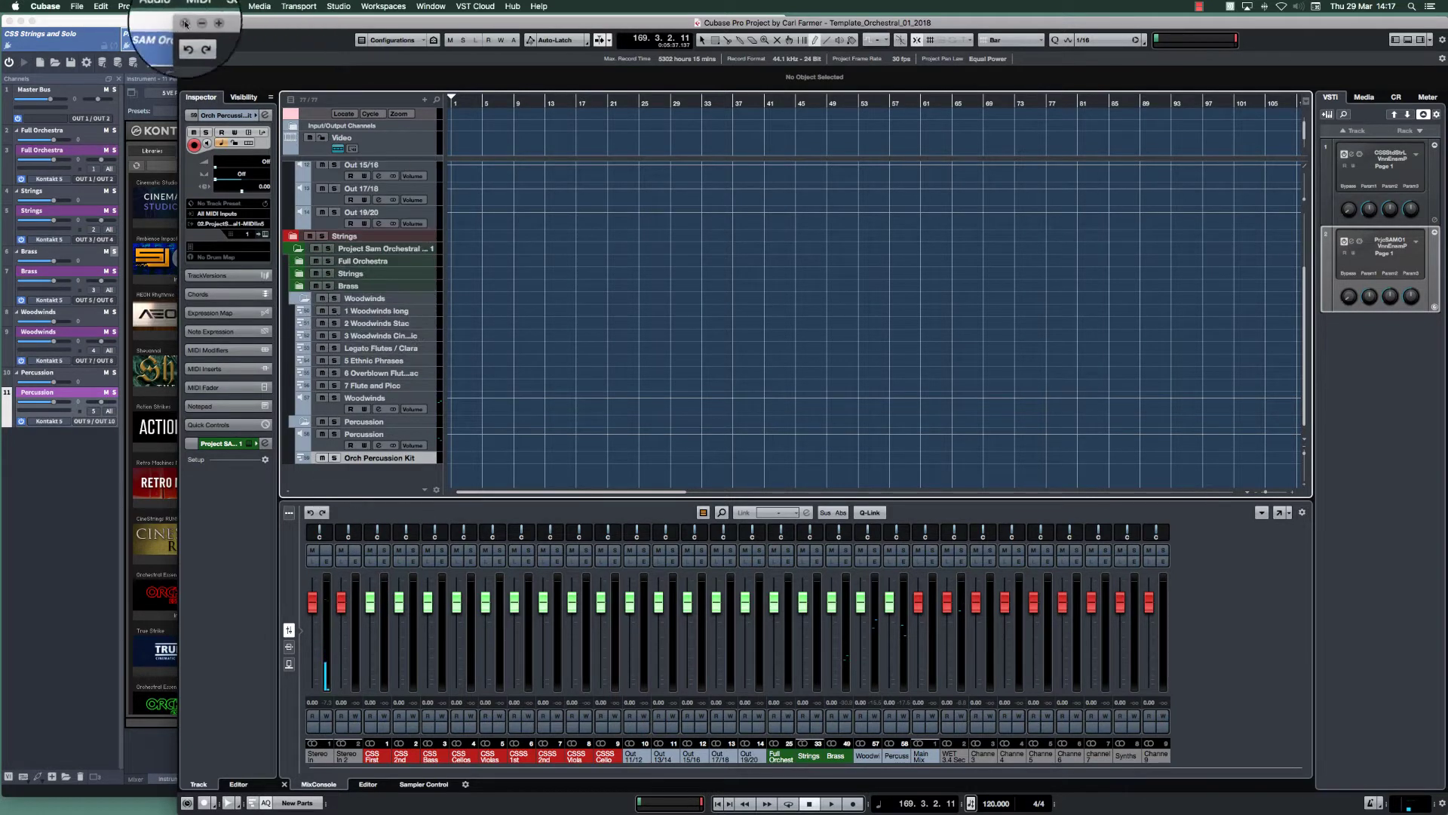
Step: Drag Cubase's left edge right so the Vienna Ensemble Pro window shows beside it
drag(183, 23, 789, 30)
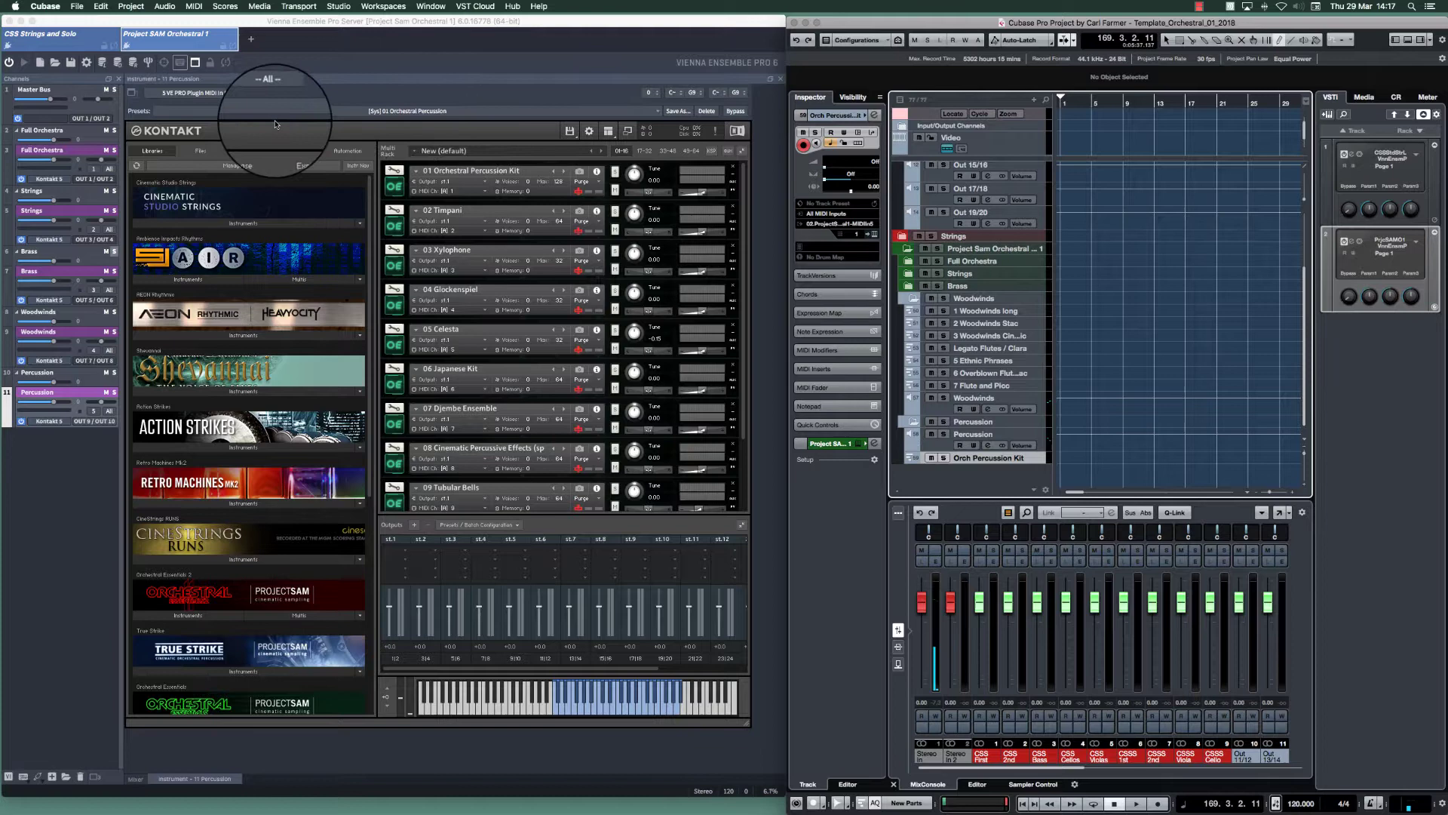
click(65, 35)
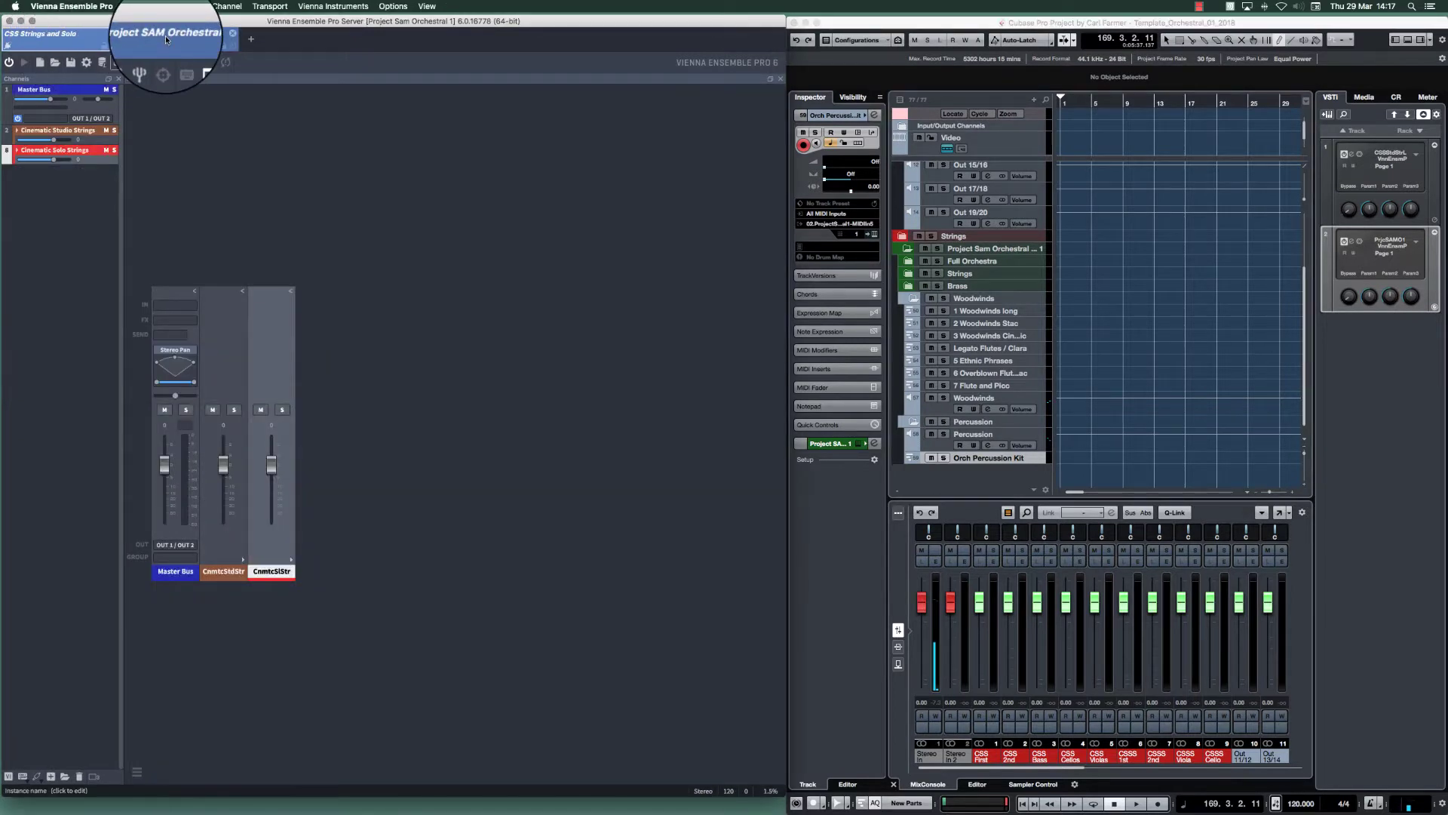
click(166, 35)
click(83, 34)
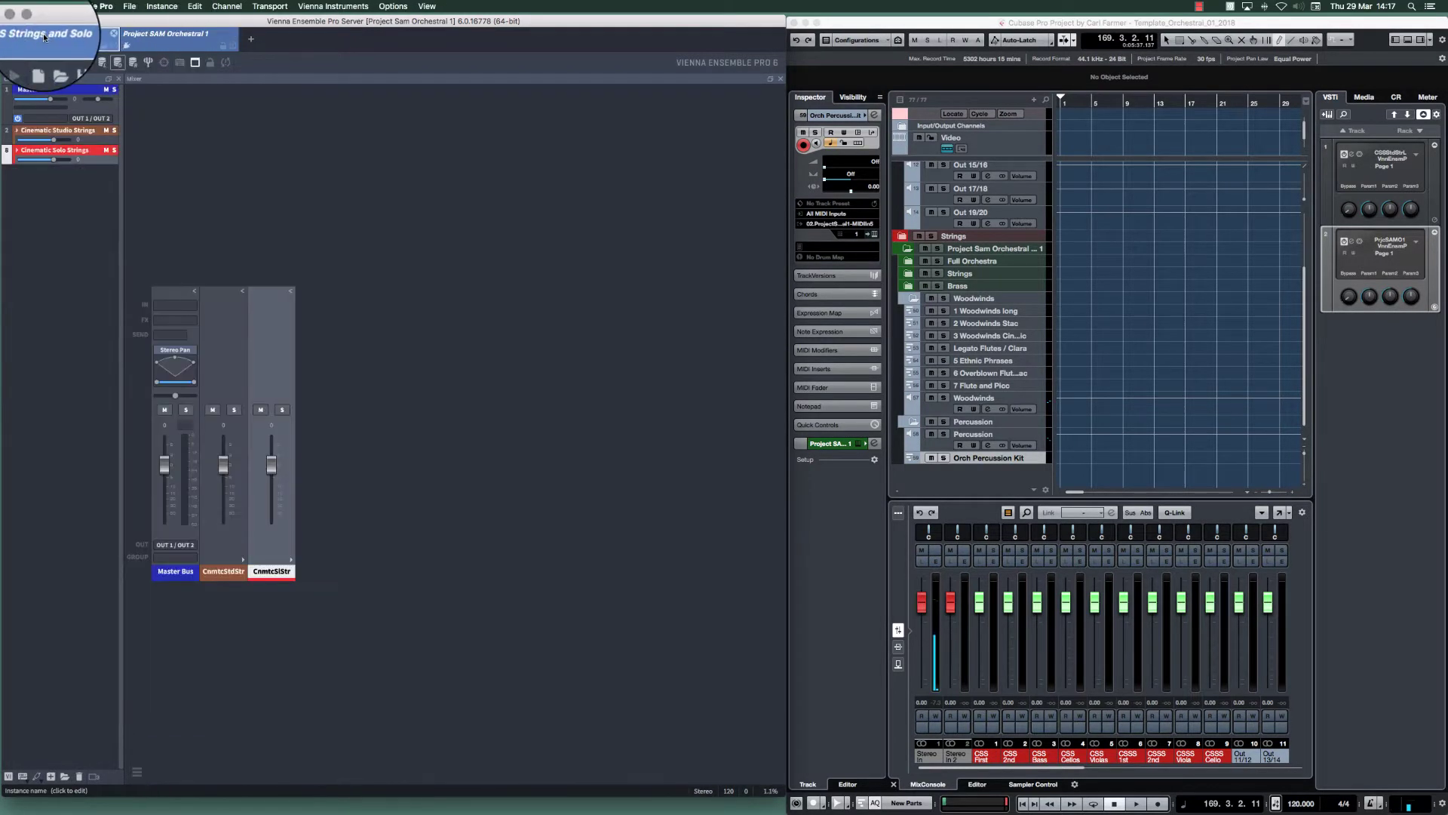
click(189, 36)
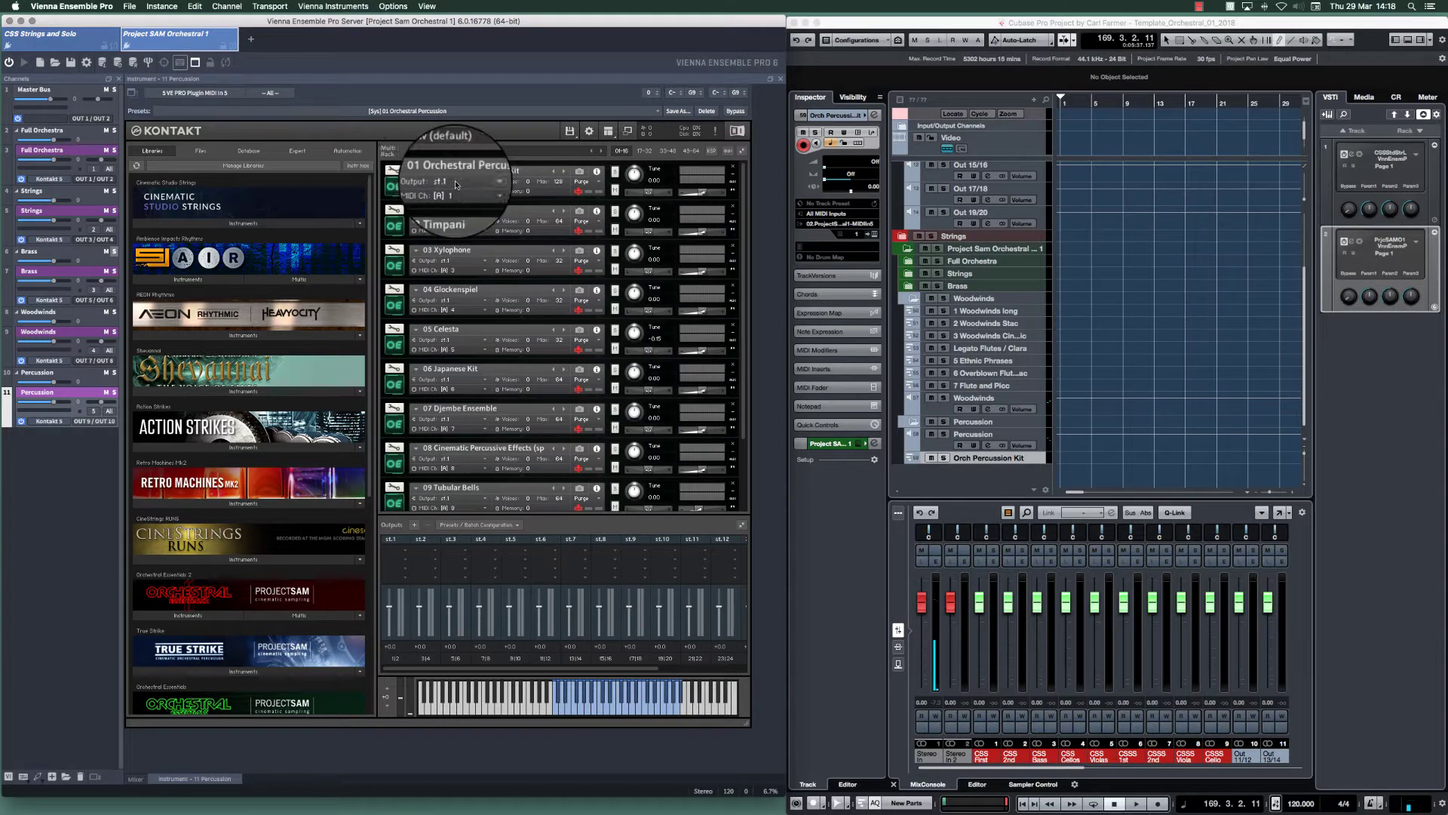
click(485, 194)
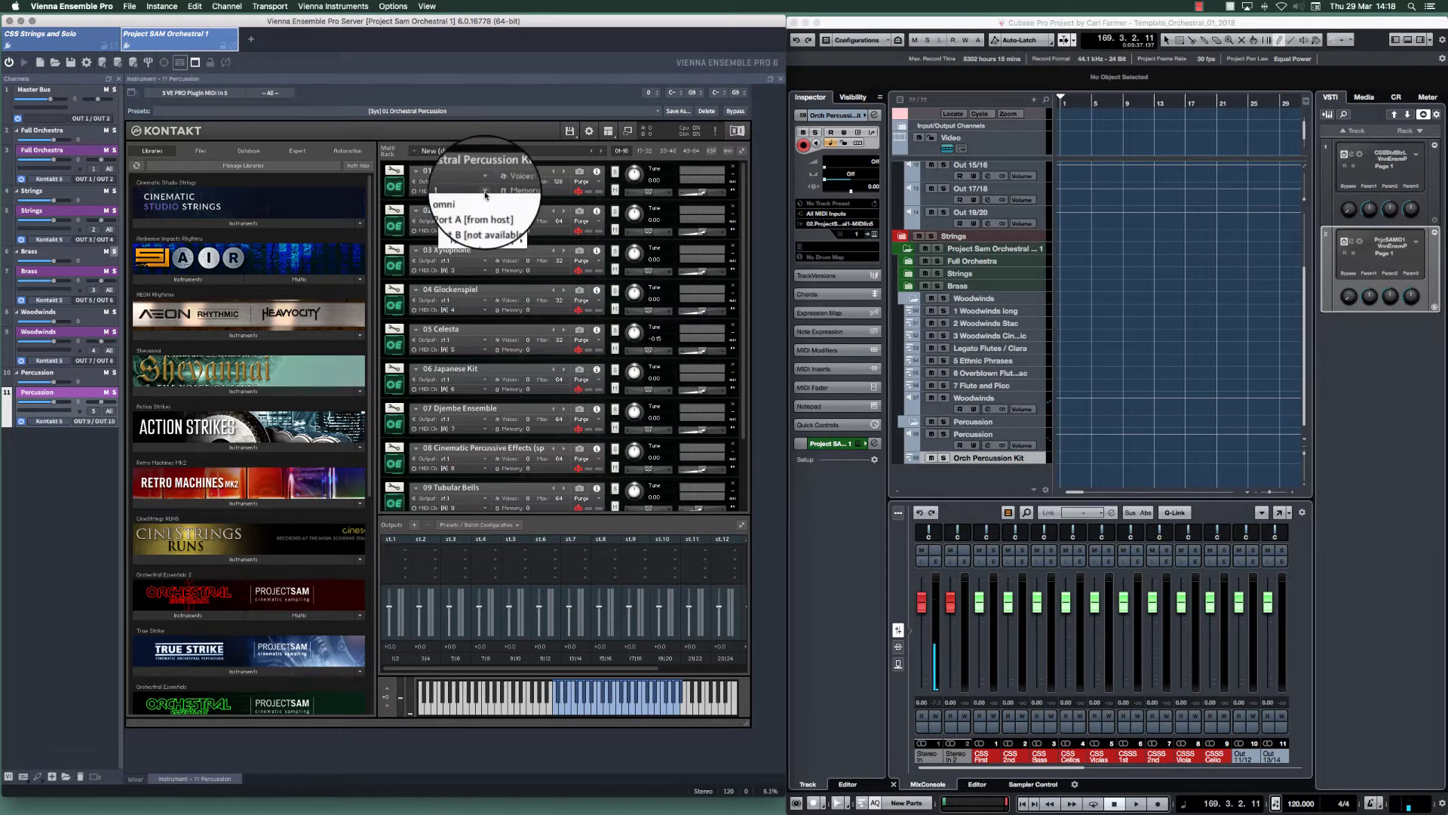
mouse_move(487, 210)
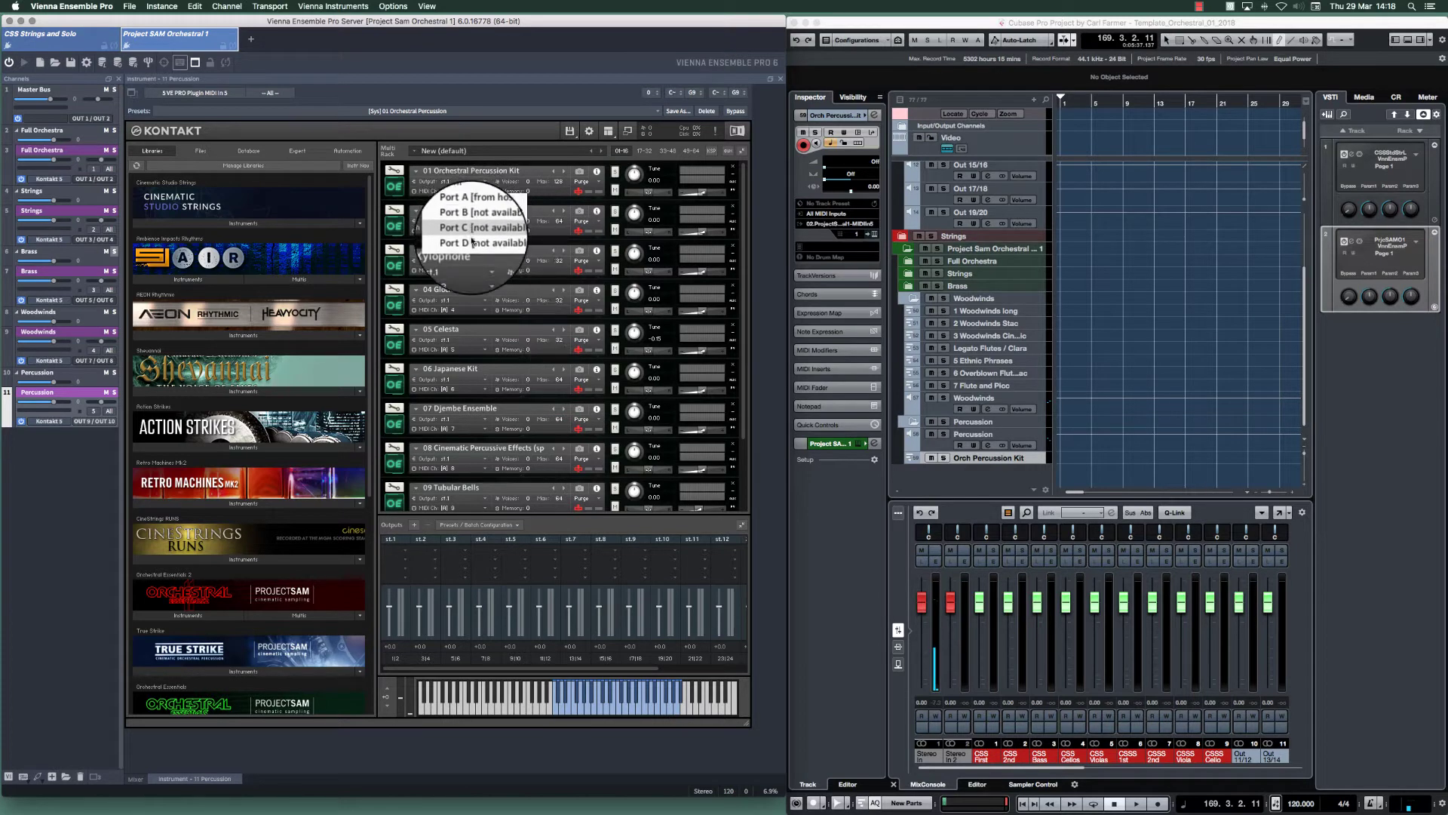
click(453, 147)
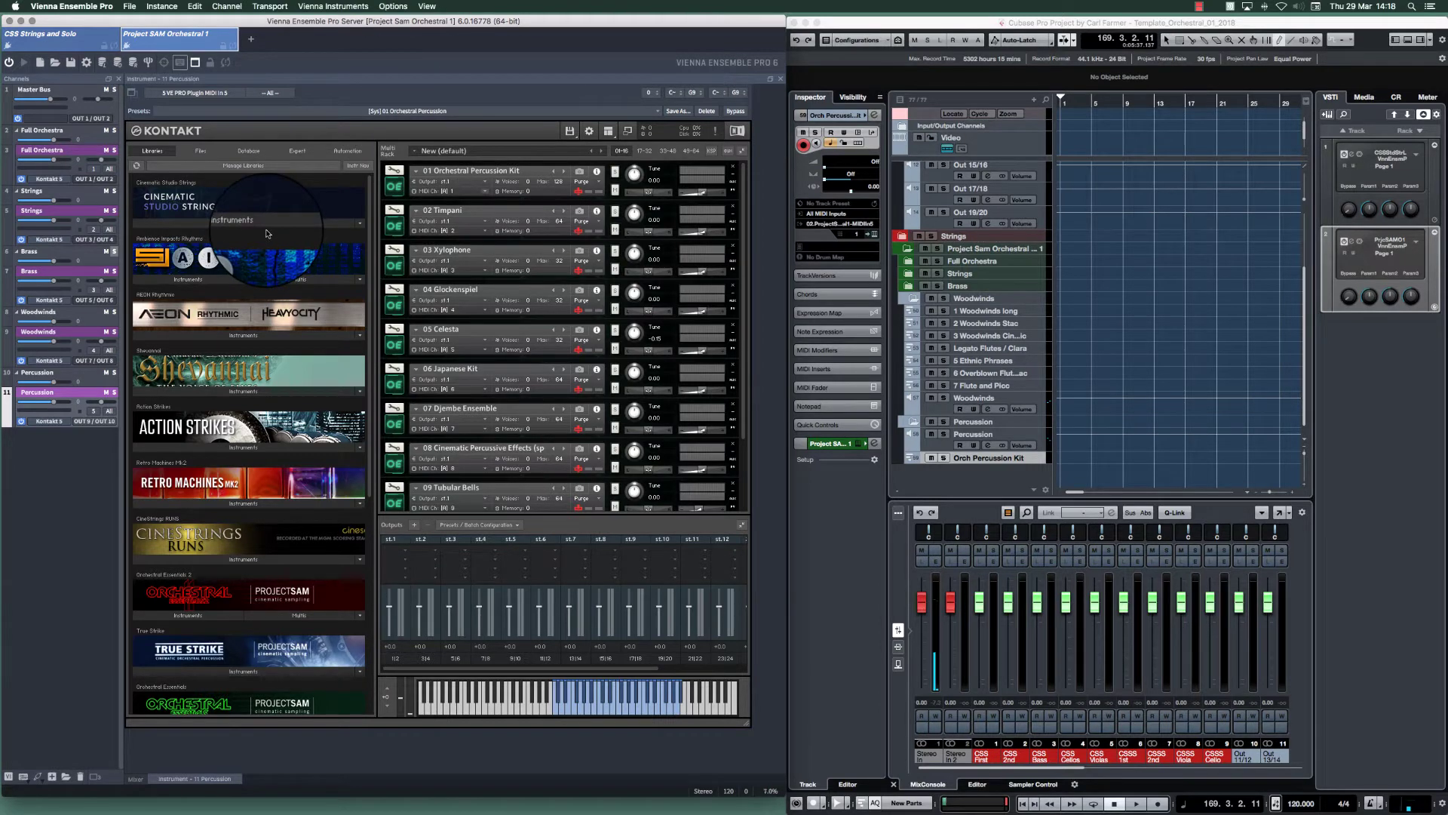
Step: Collapse the Full Orchestra, Strings, Brass, Woodwinds and Percussion folder channels
click(16, 129)
click(16, 150)
click(17, 170)
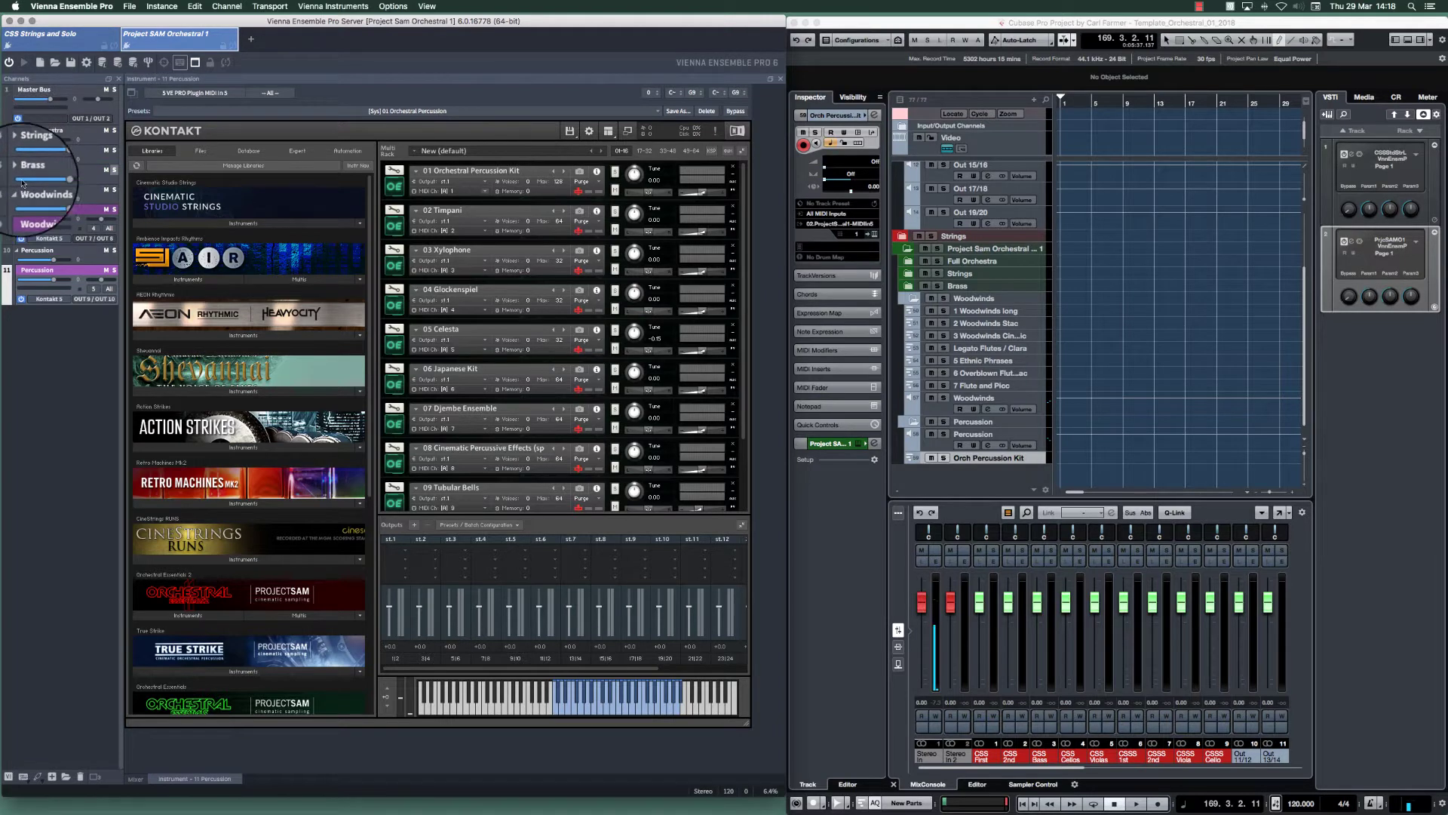
click(17, 190)
click(17, 211)
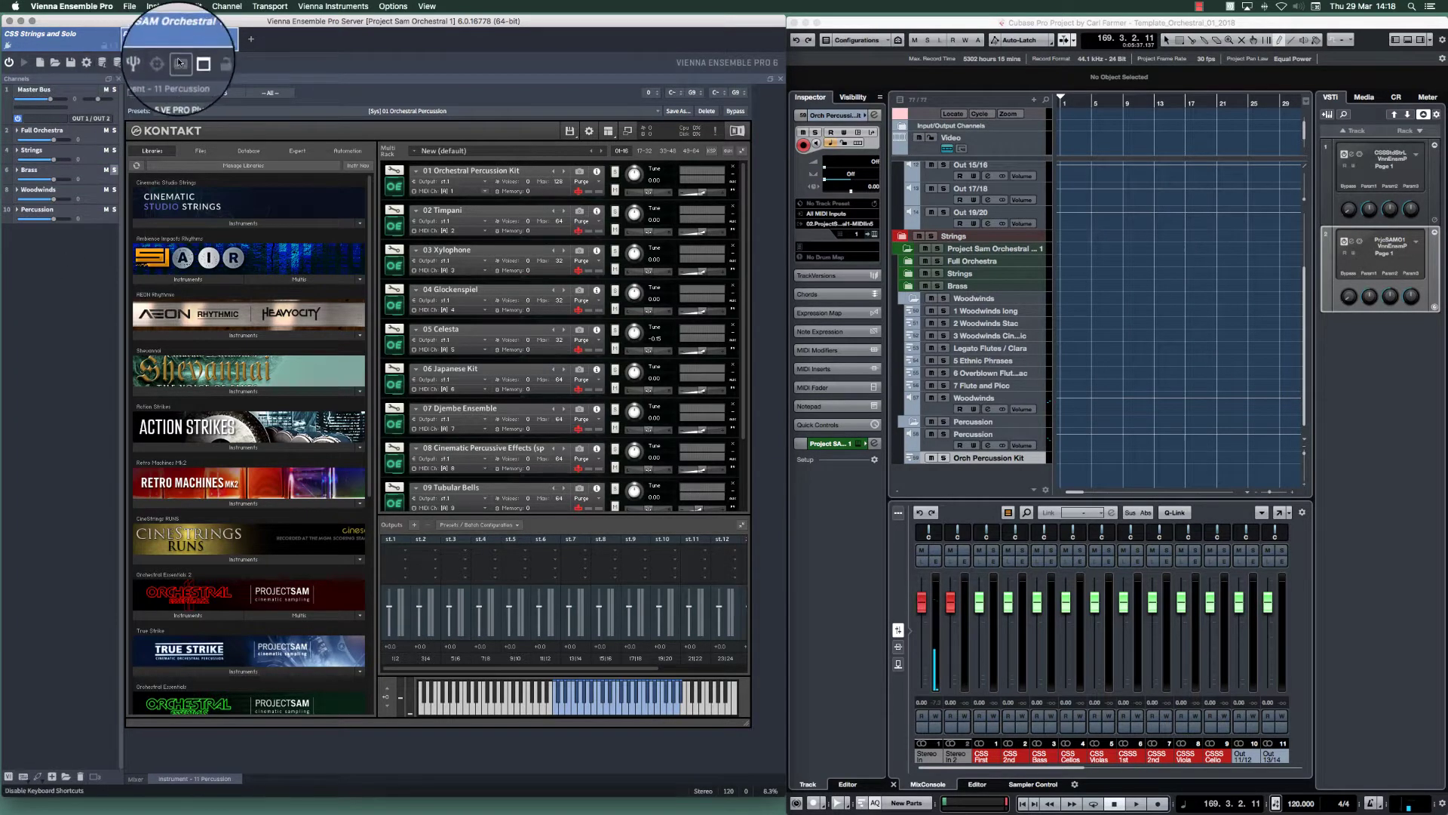
Step: Set the per-instance MIDI port count to 32 in VE Pro Preferences and close it
click(89, 64)
drag(646, 145, 272, 258)
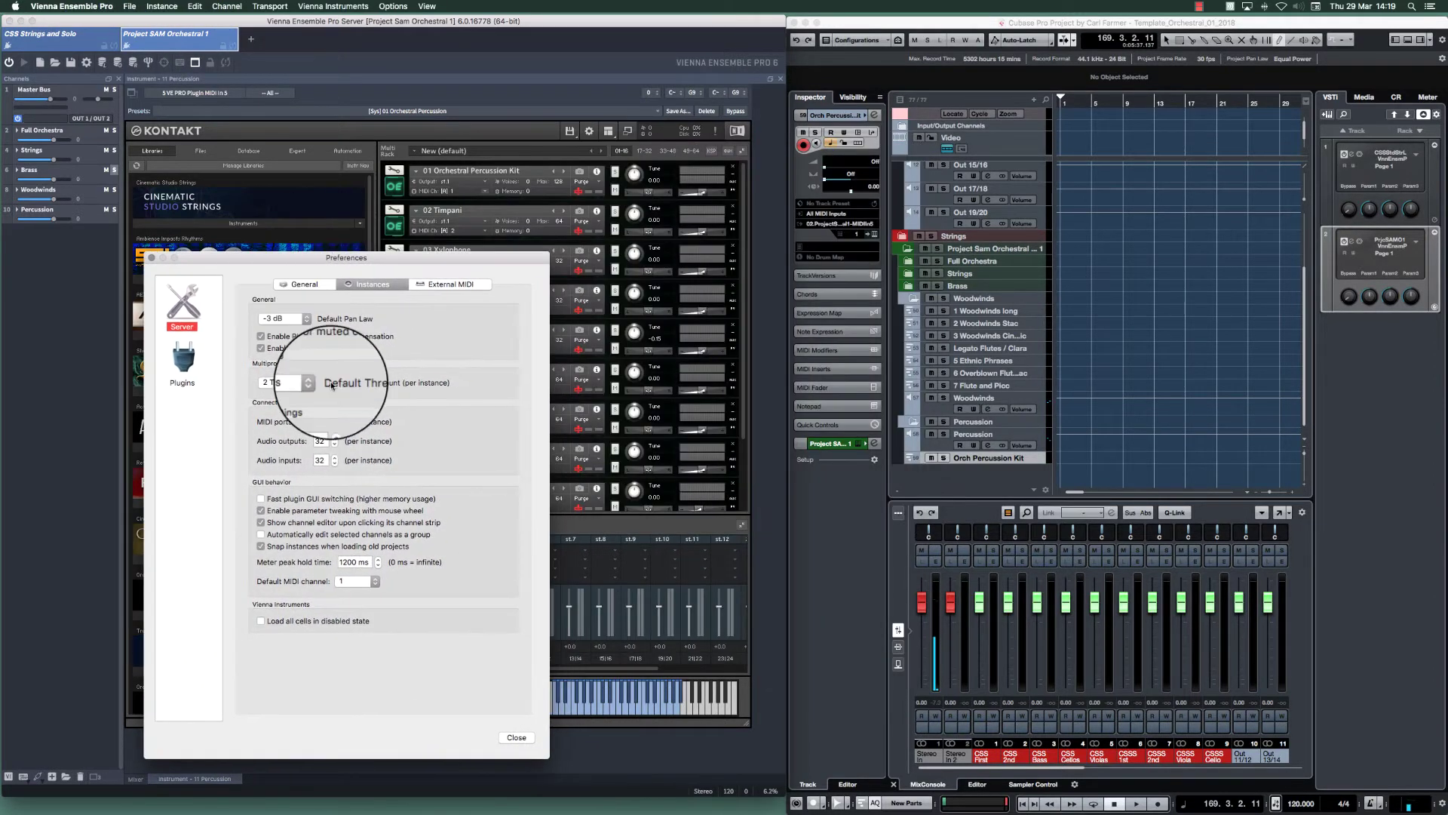
click(334, 420)
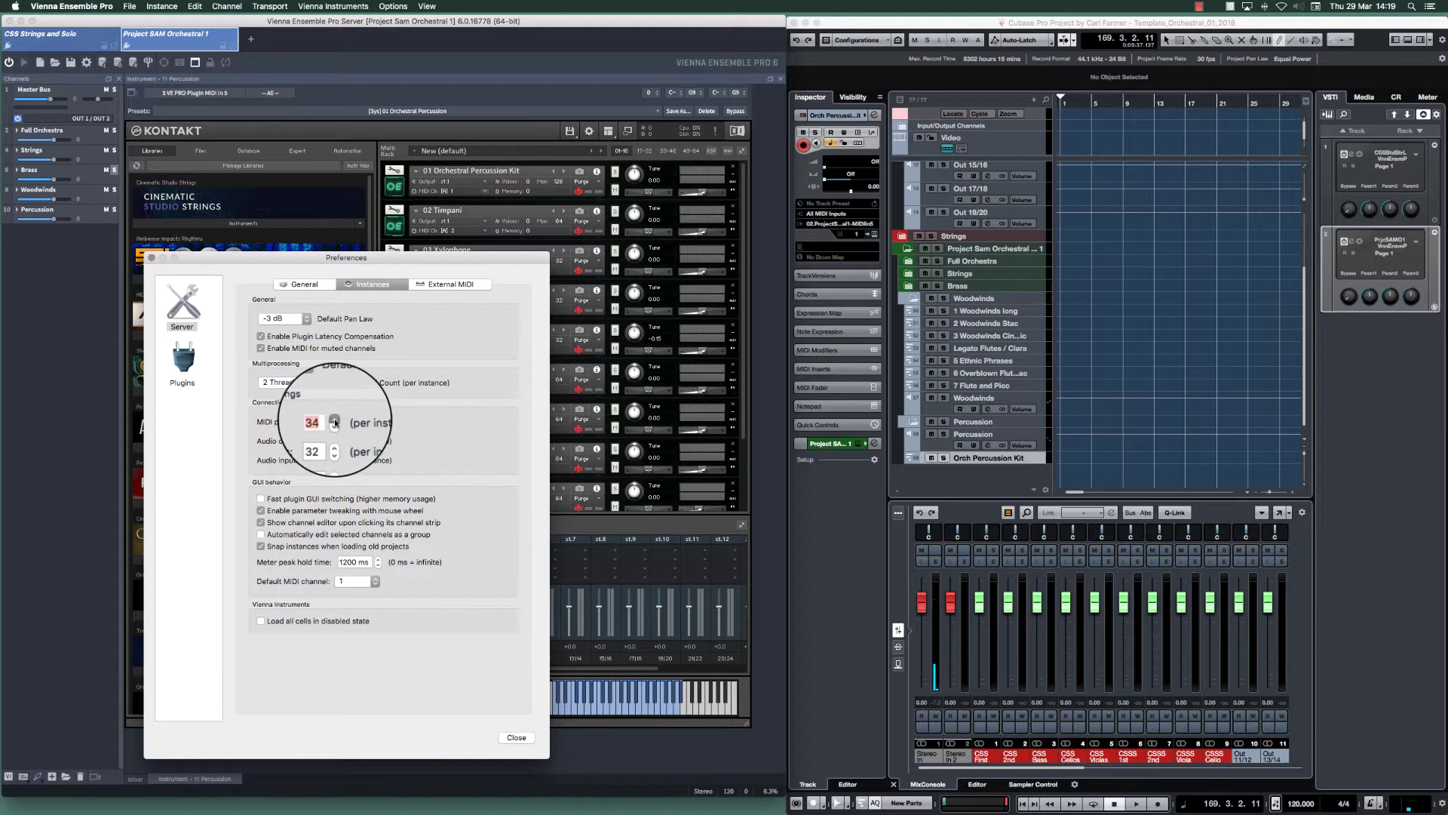
click(336, 427)
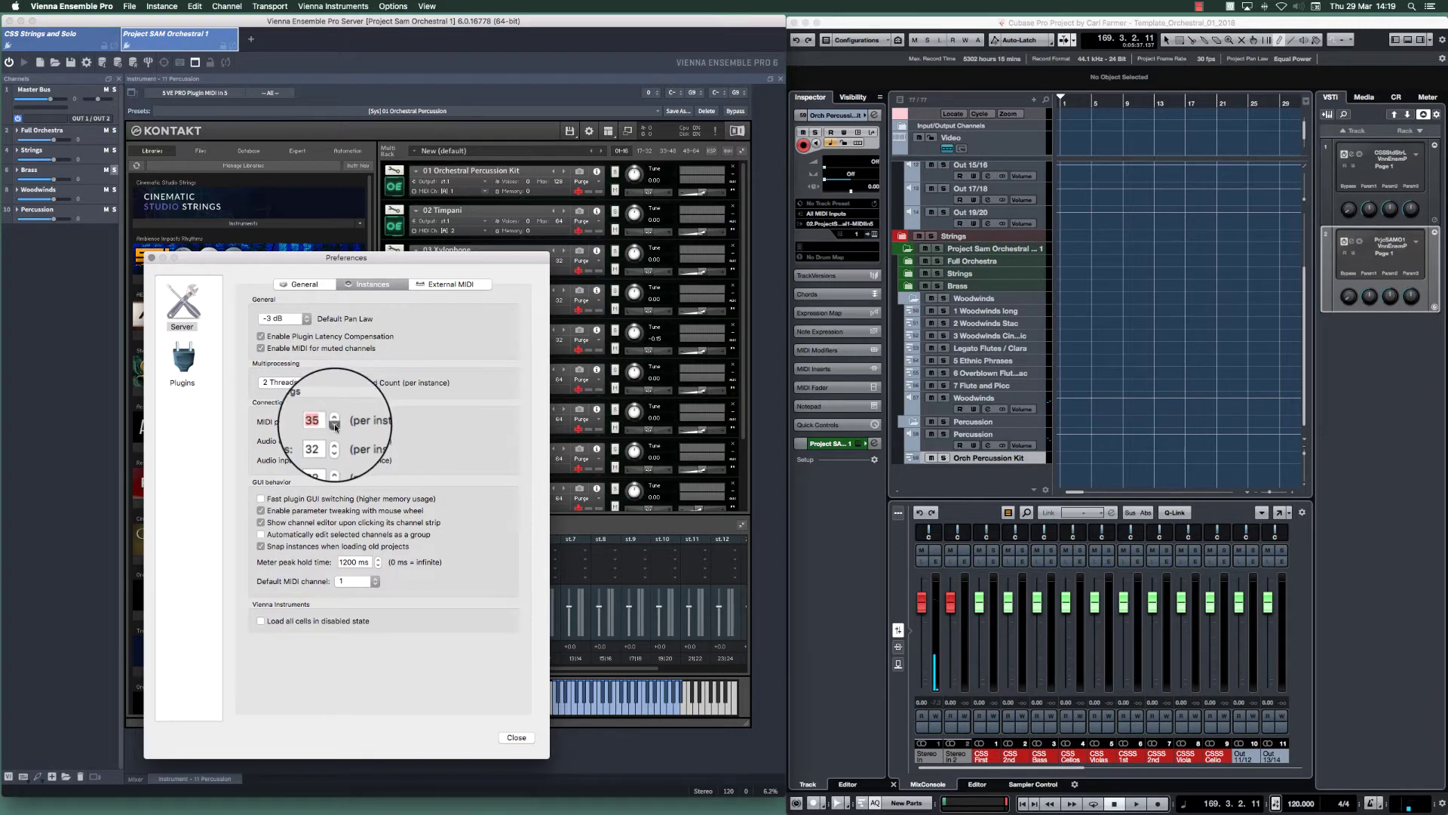
click(336, 427)
click(335, 427)
click(336, 427)
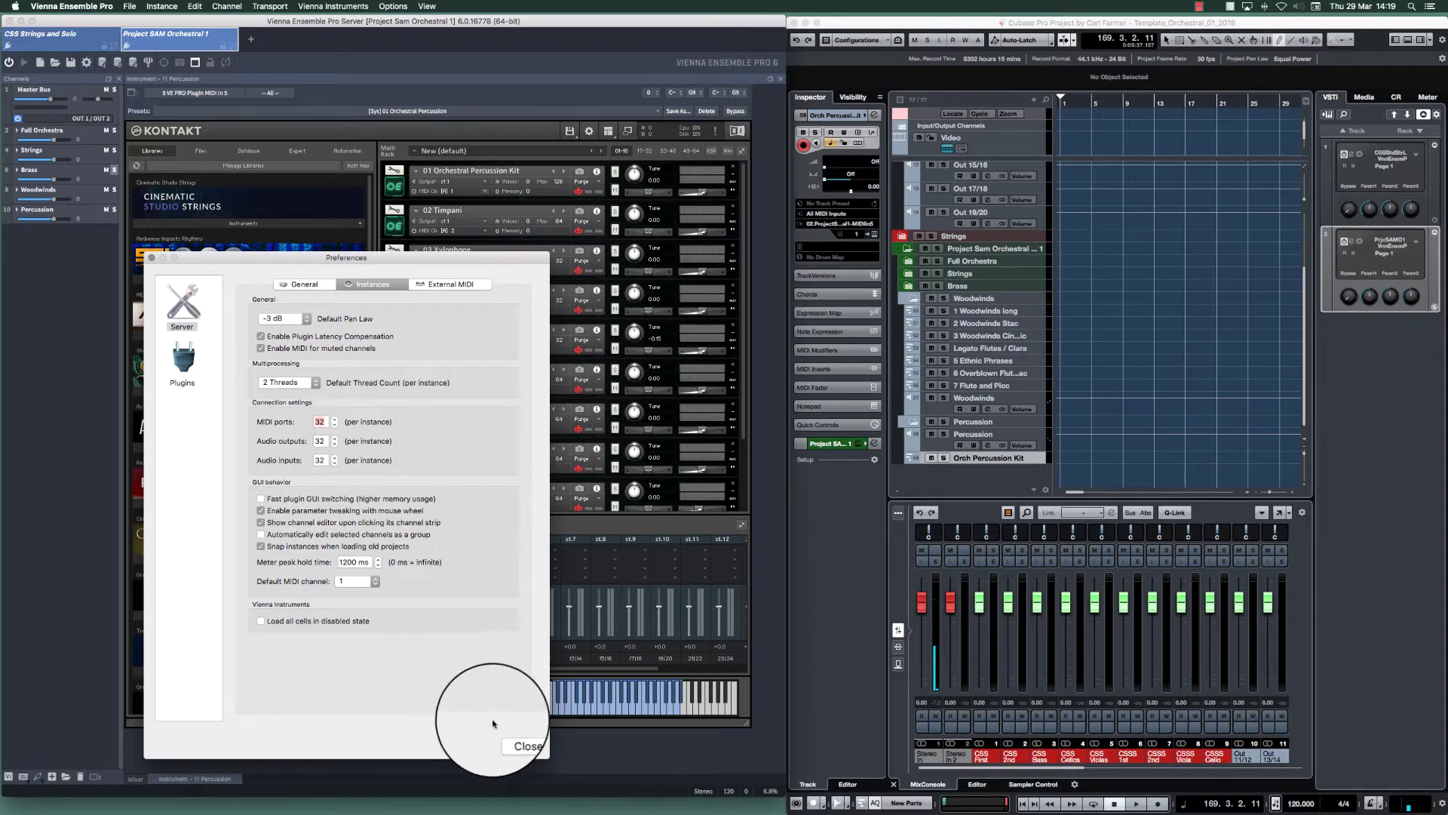
click(516, 737)
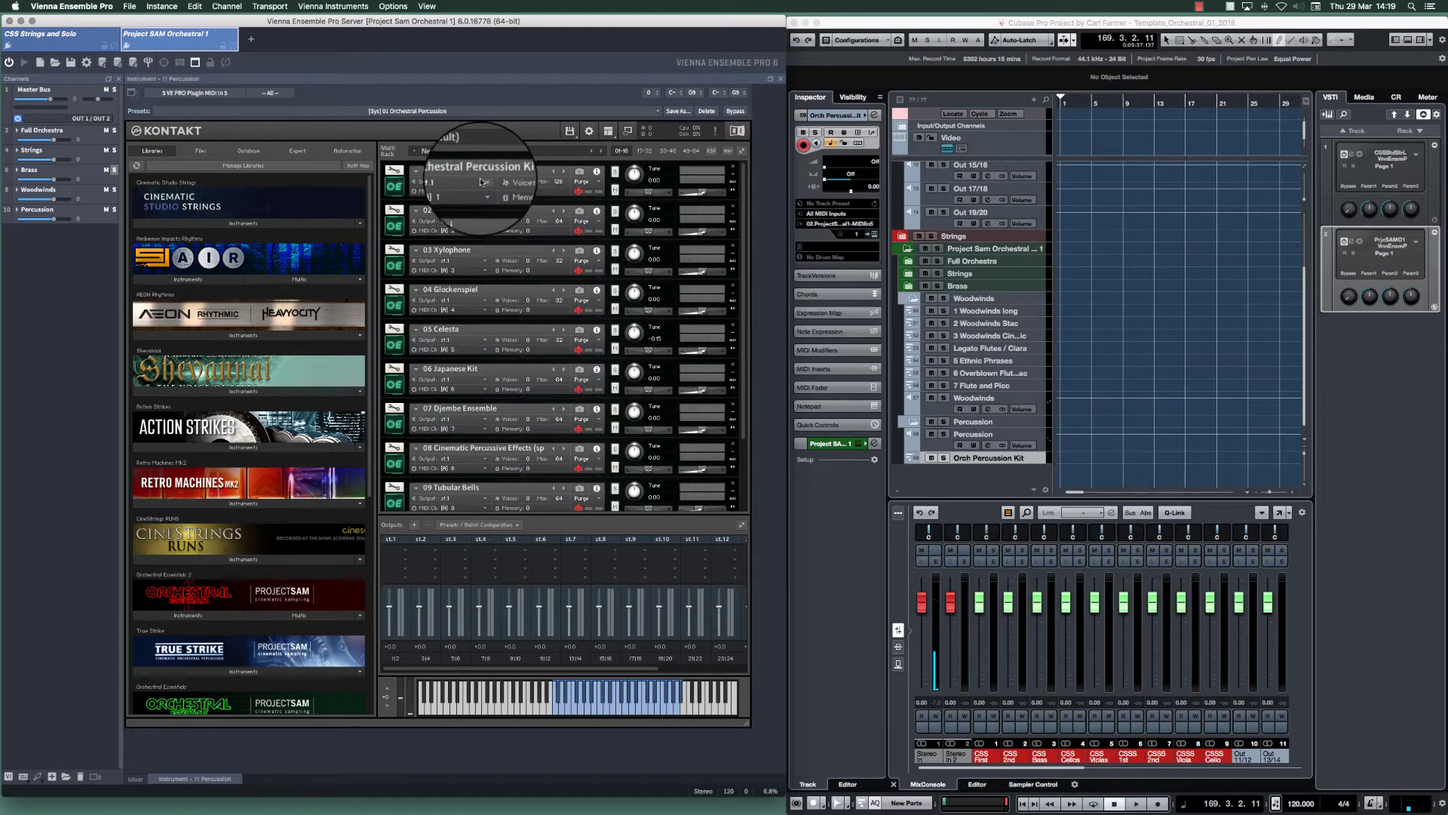
Step: Expand the Woodwinds, Brass, Strings and Full Orchestra folders in turn, ending on Full Orchestra's Kontakt instruments
scroll(489, 181, down, 3)
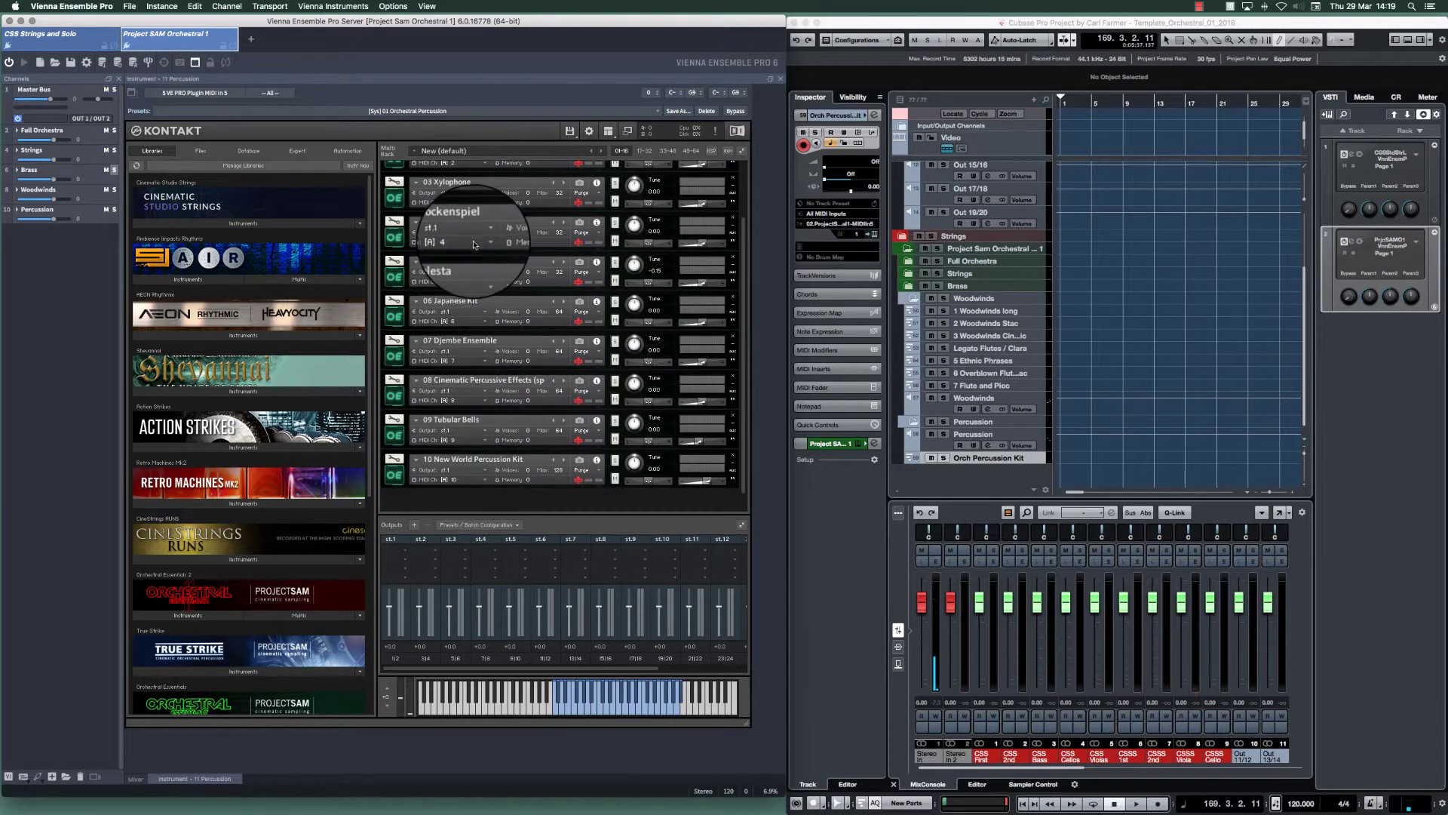
scroll(477, 229, up, 3)
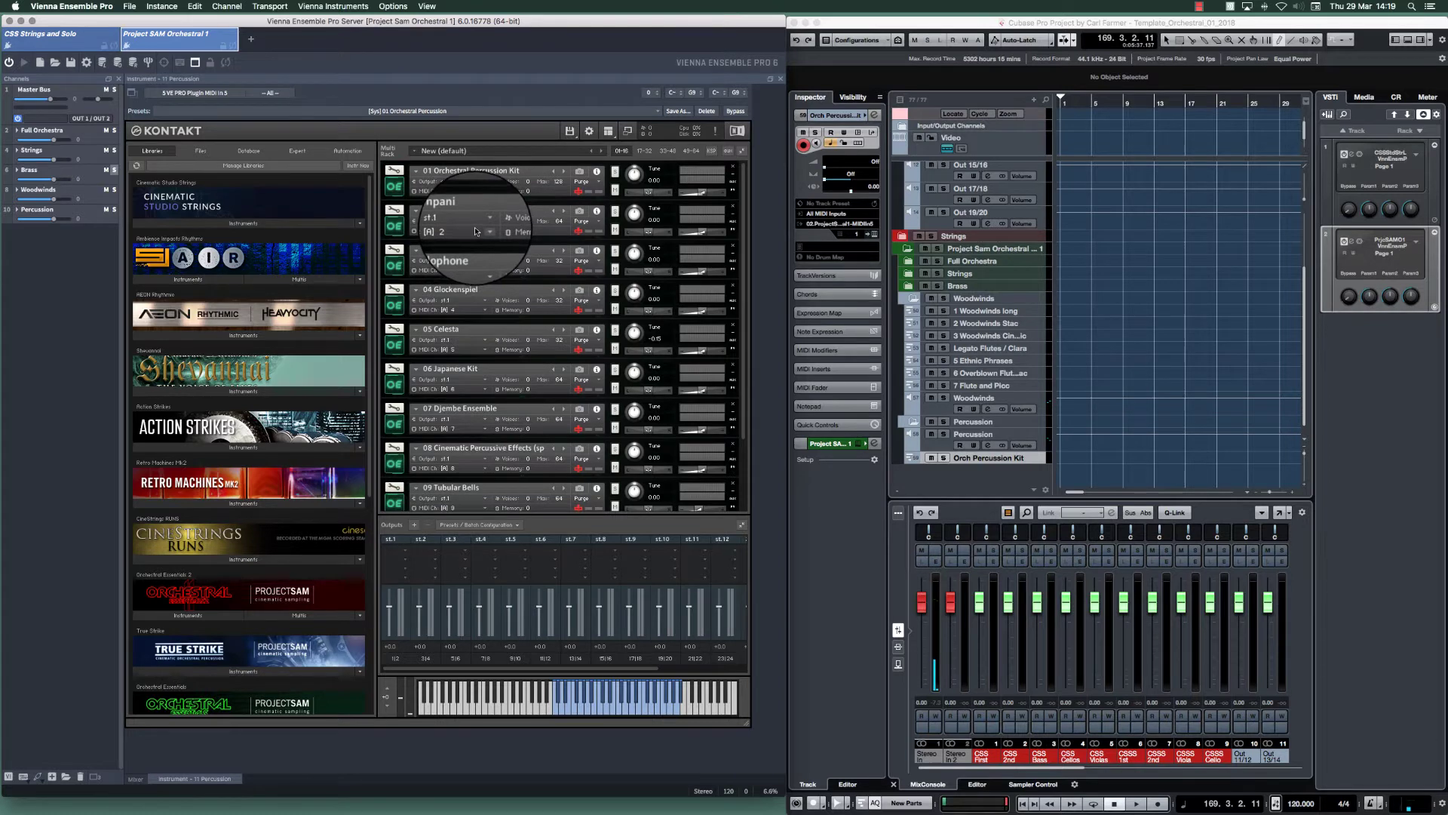
click(23, 197)
click(26, 213)
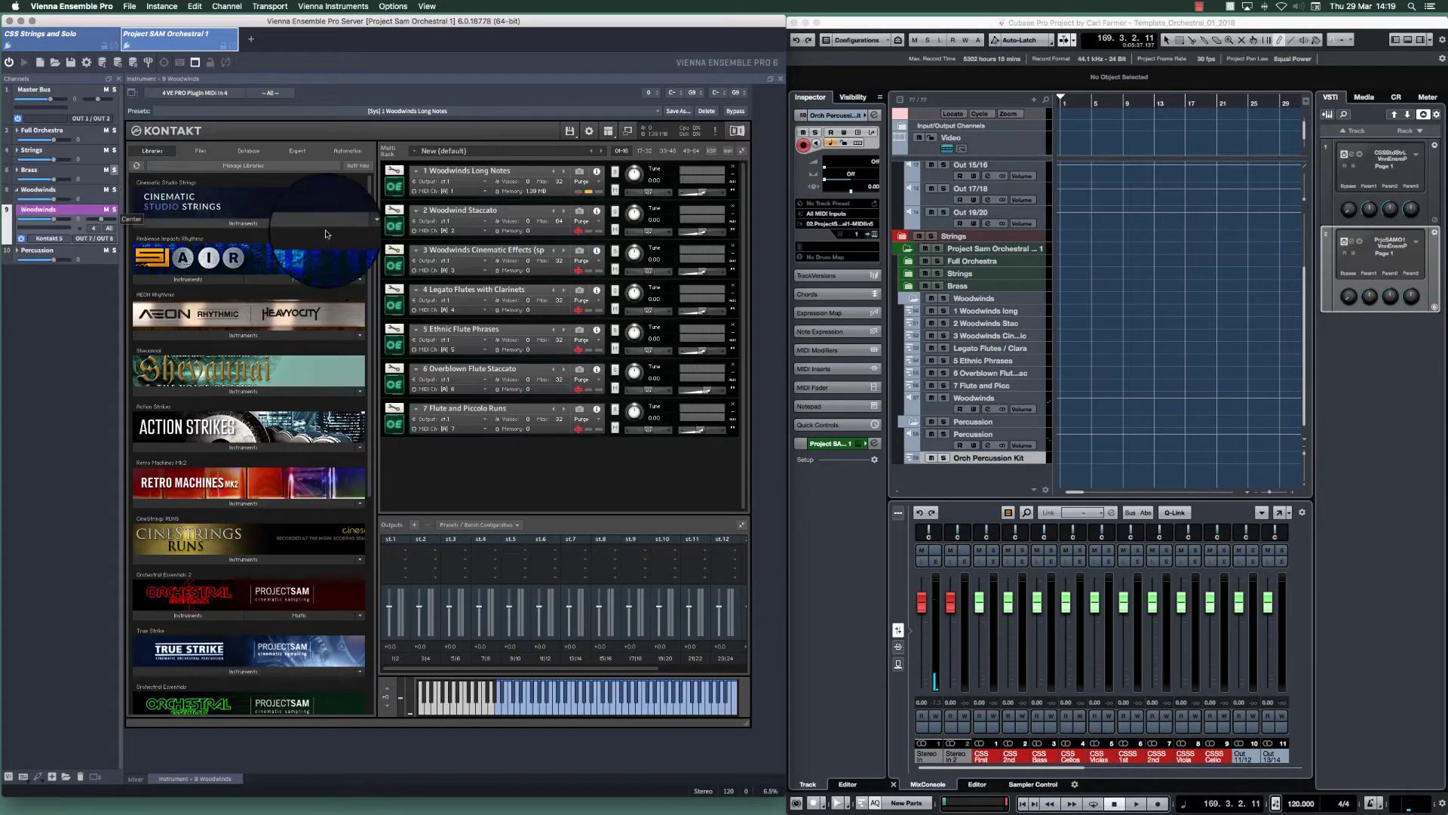
click(16, 171)
click(38, 189)
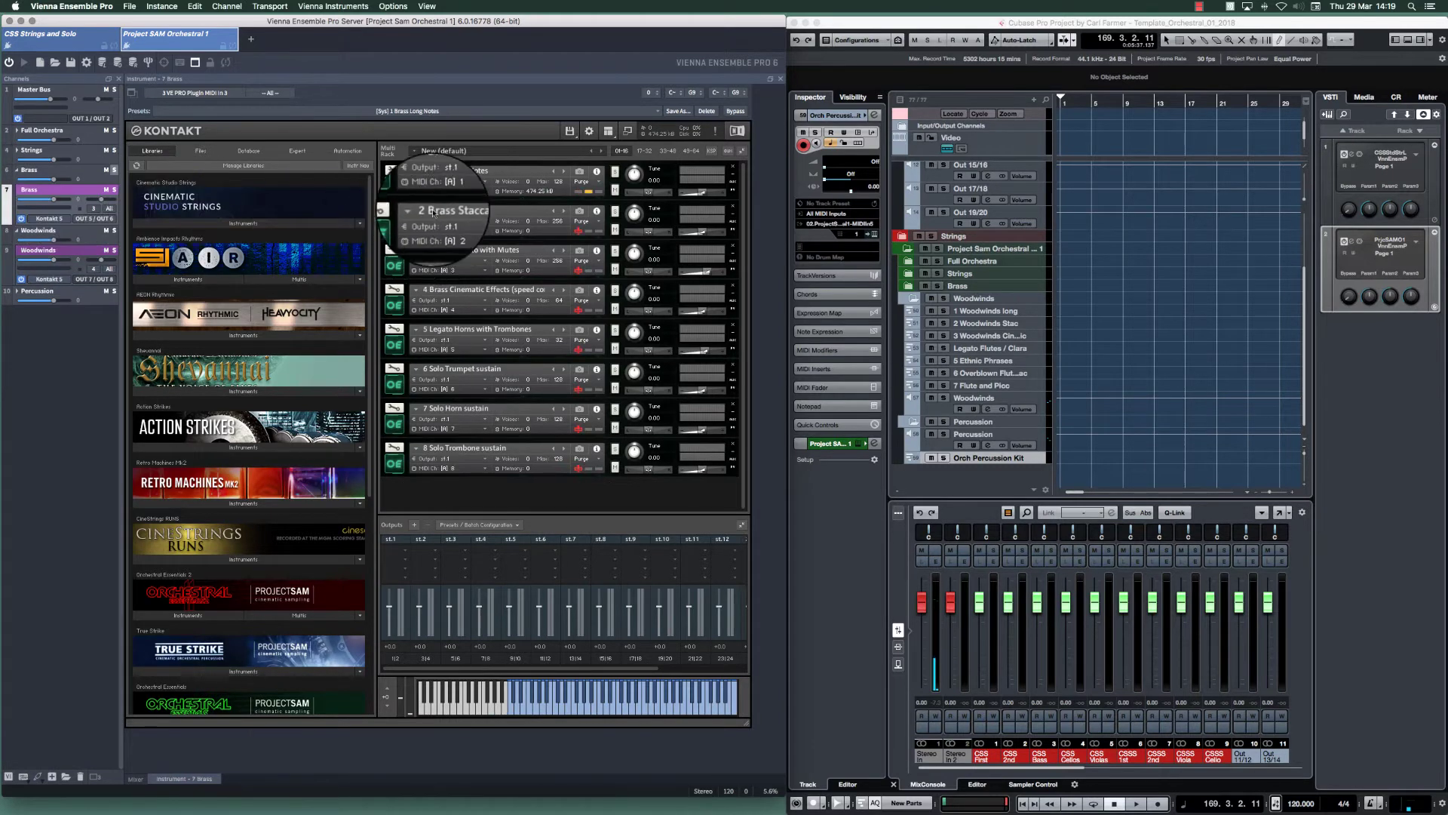
click(17, 150)
click(42, 181)
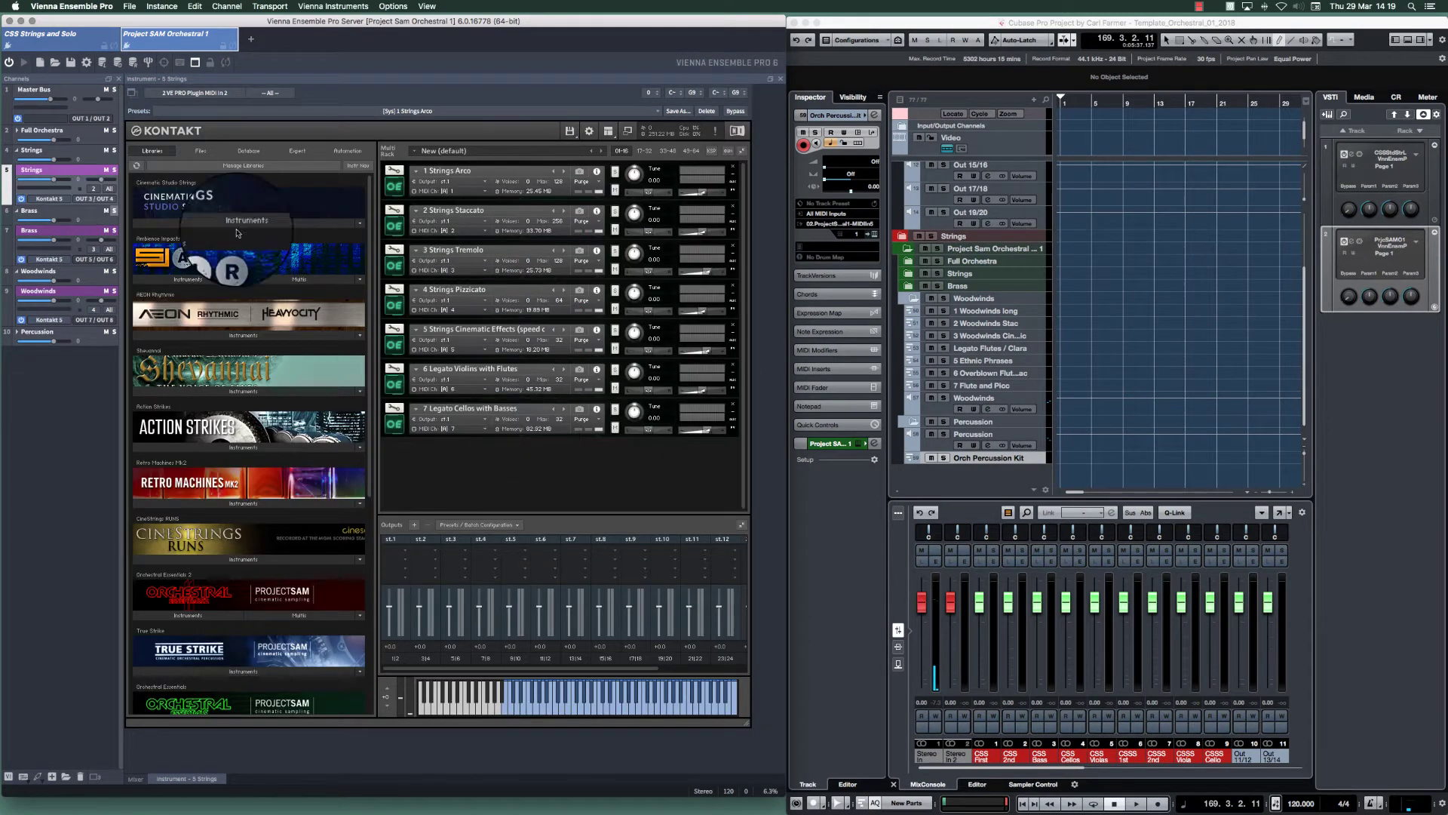
click(16, 130)
click(46, 150)
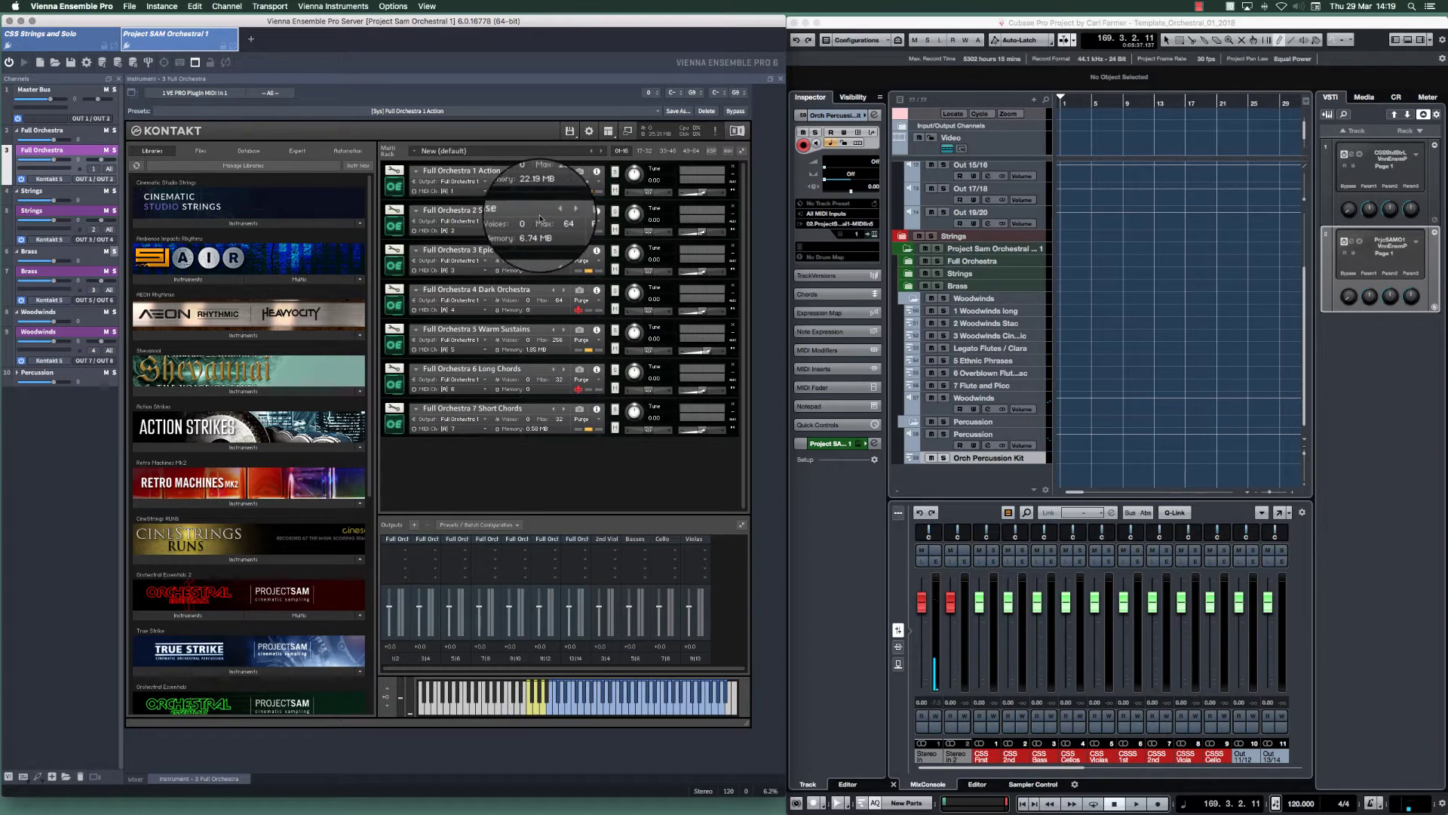
Step: Use Kontakt's Global purge > Purge all samples on the Full Orchestra instruments
click(572, 132)
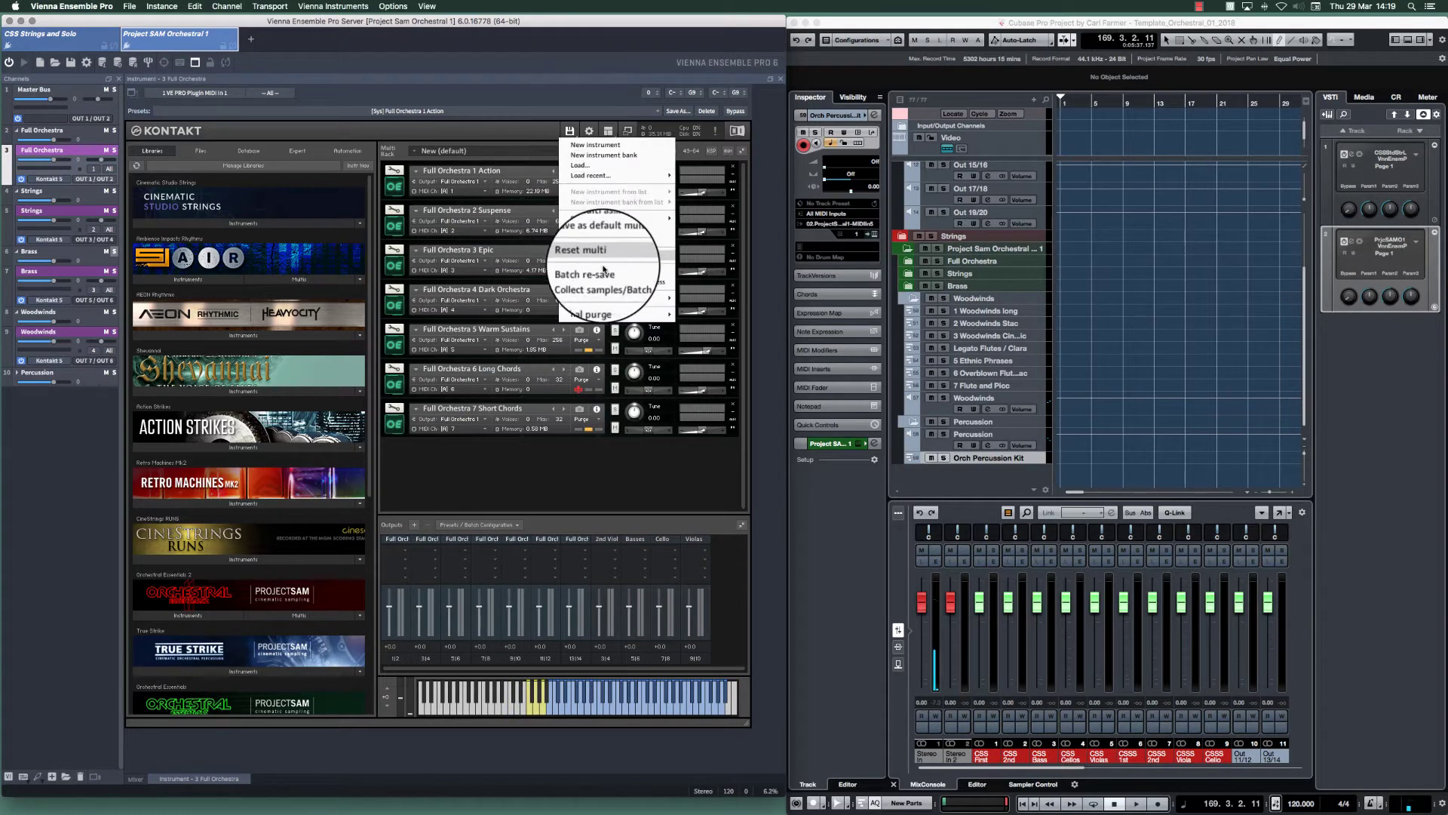
mouse_move(559, 298)
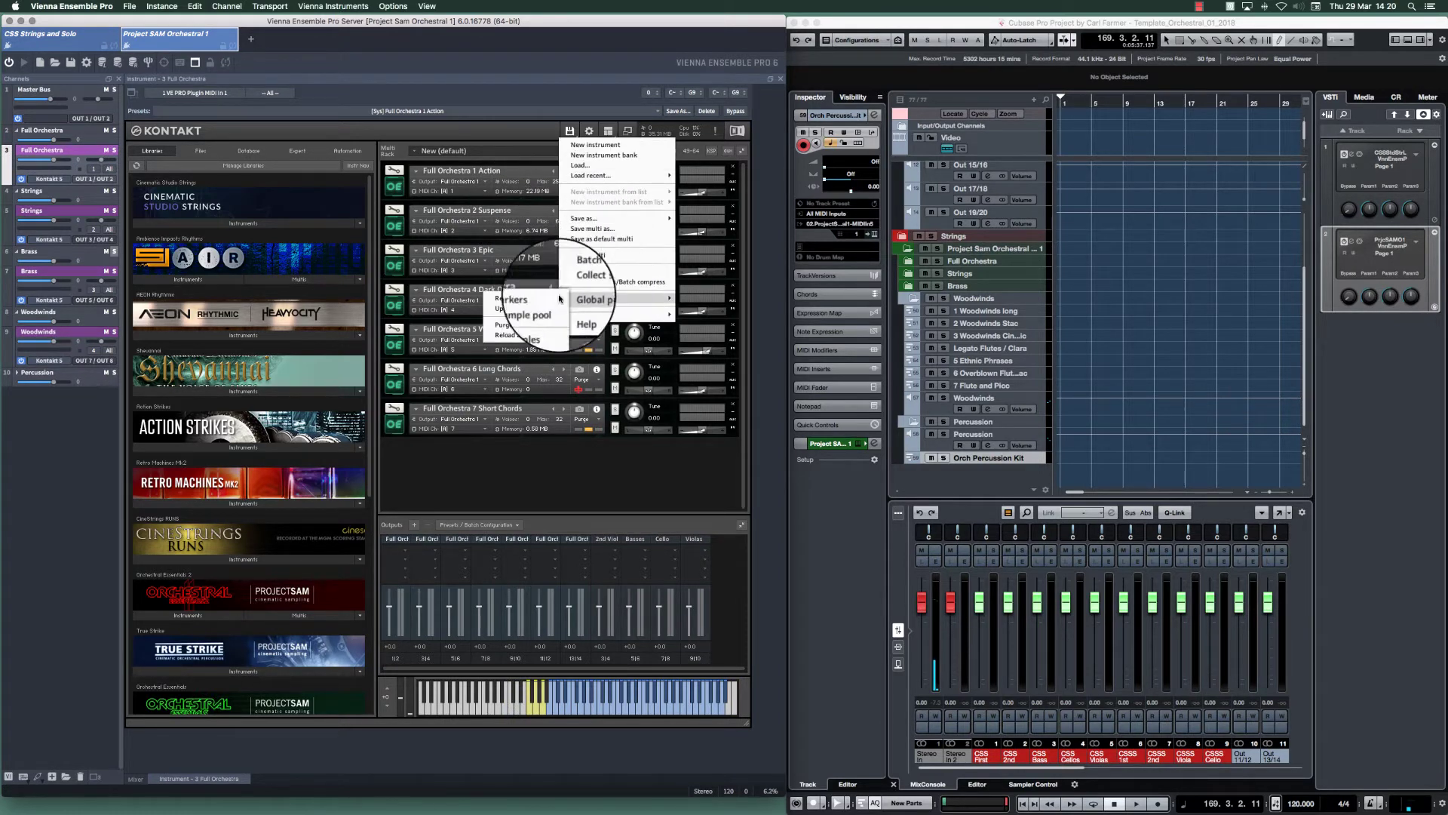
click(521, 324)
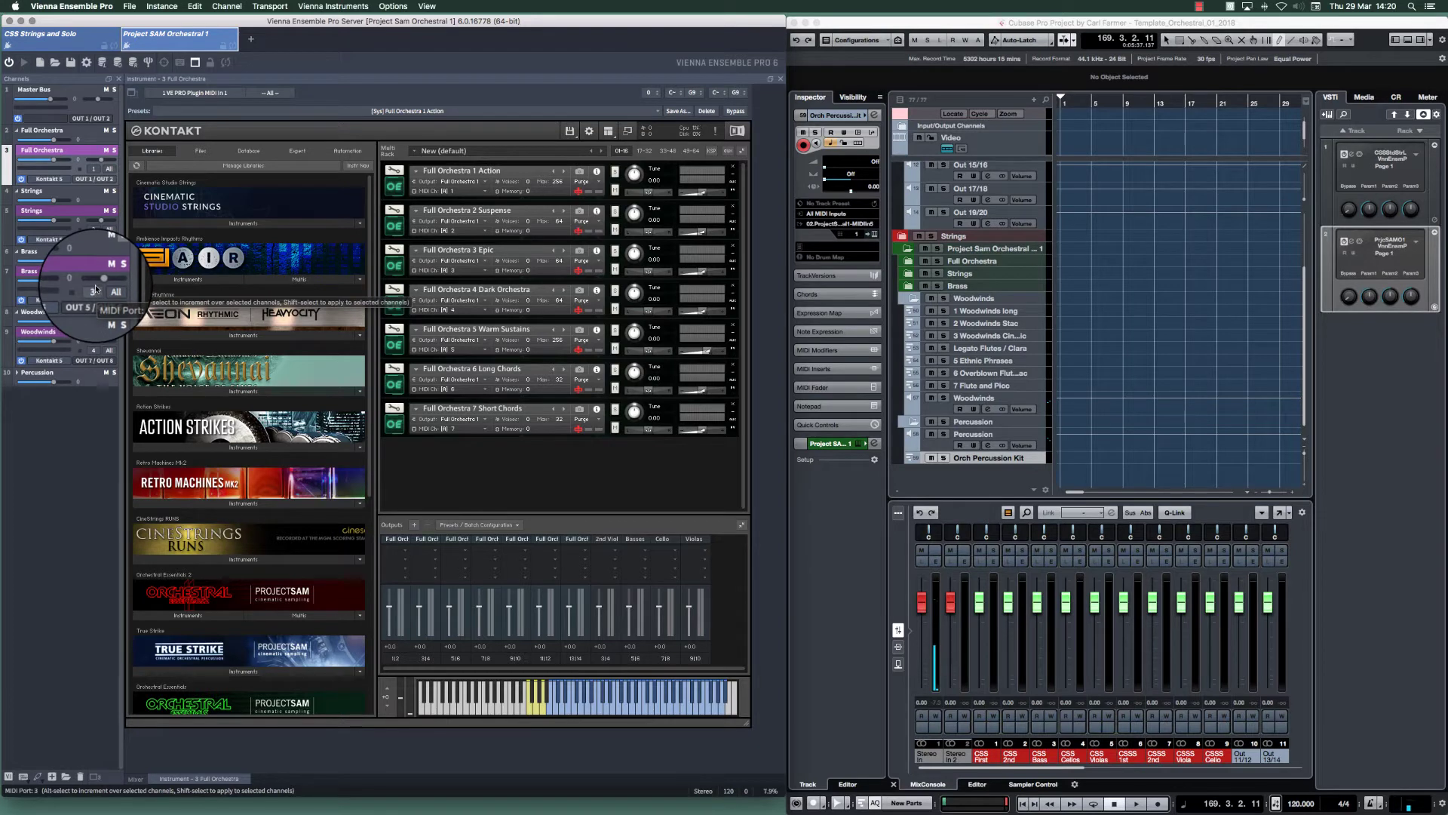
Step: Confirm Full Orchestra keeps MIDI input 1 on All channels, then check the Strings and Brass ports
click(212, 94)
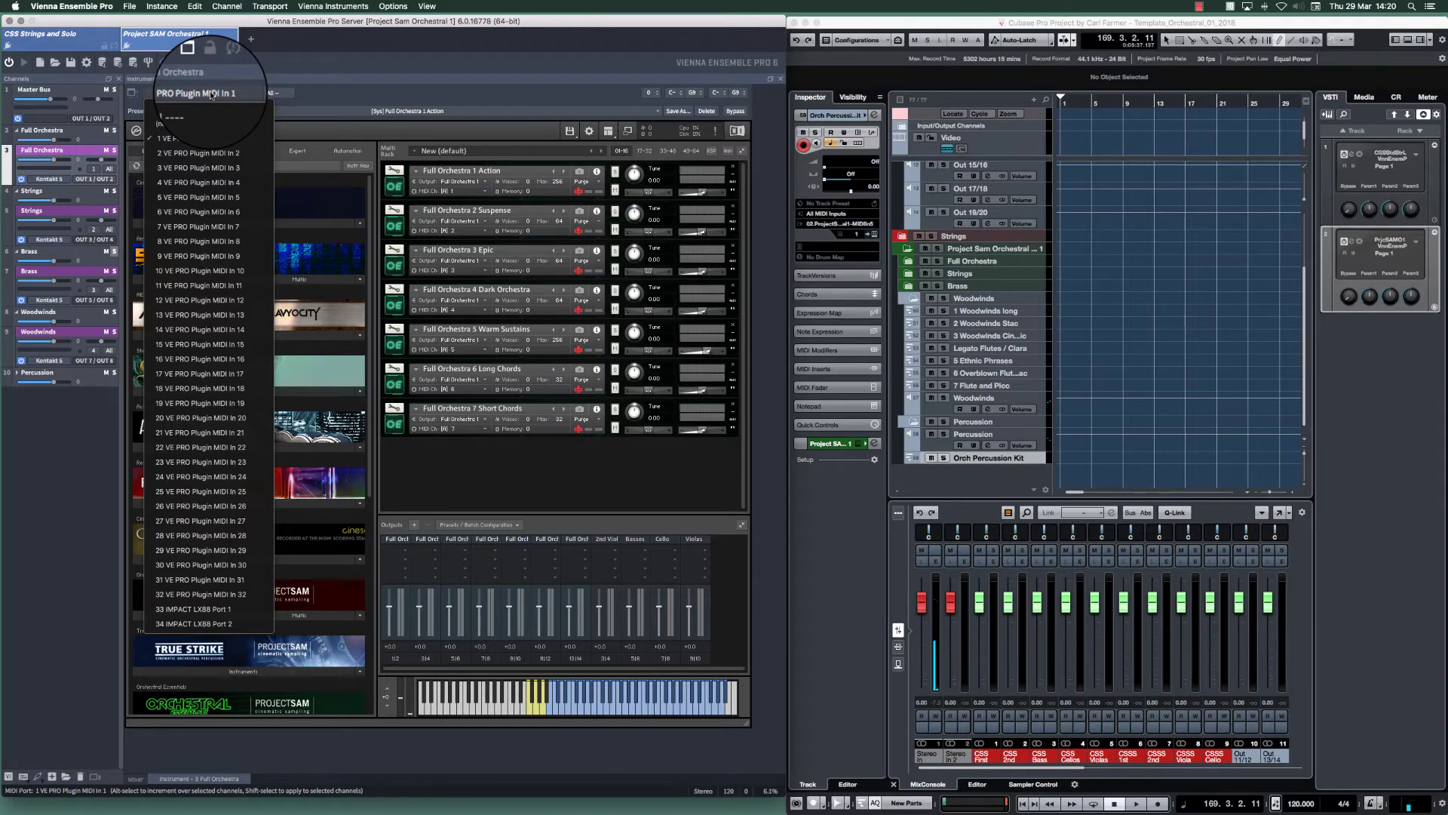
click(211, 94)
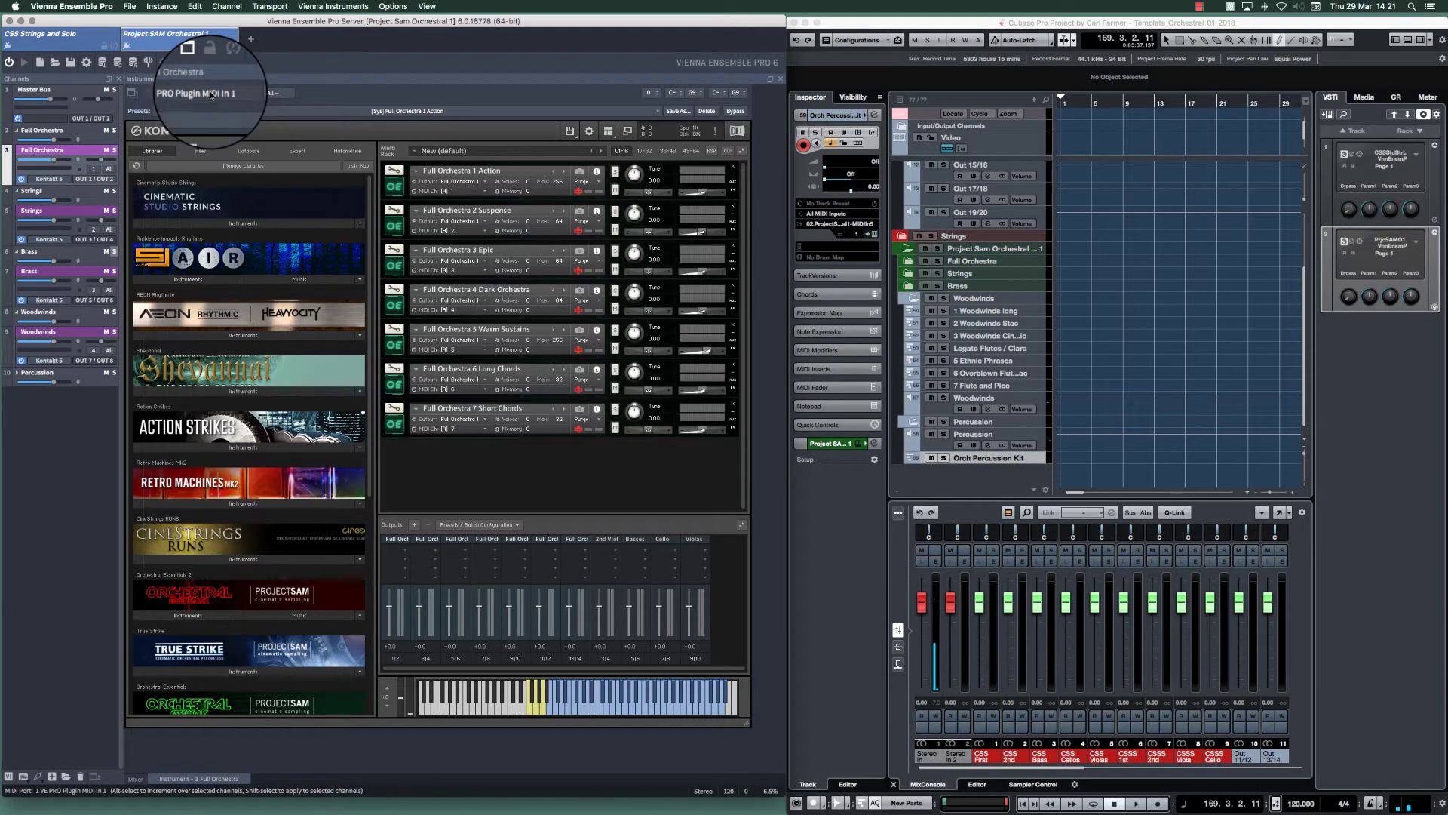
click(269, 94)
click(270, 95)
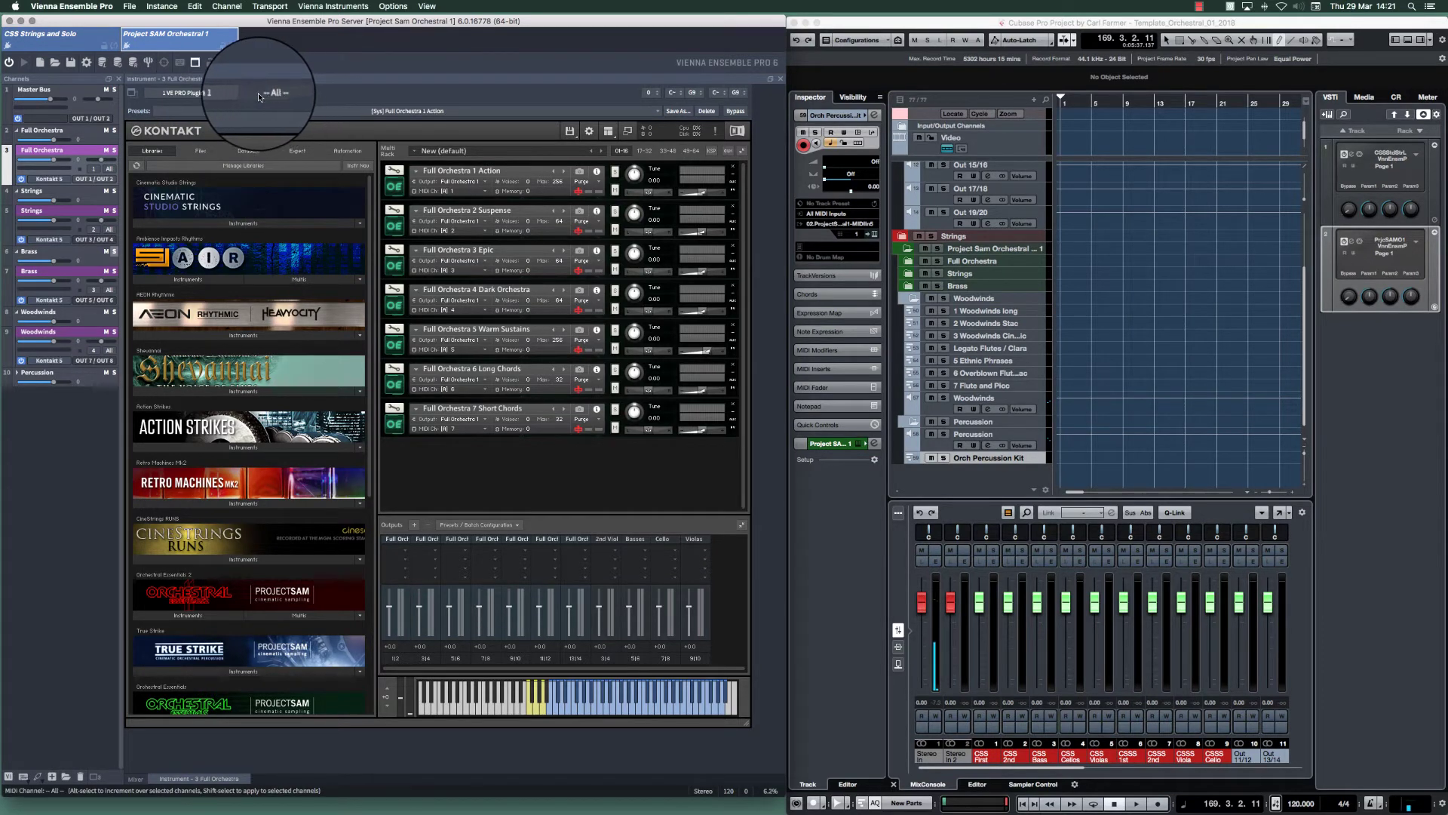
click(53, 211)
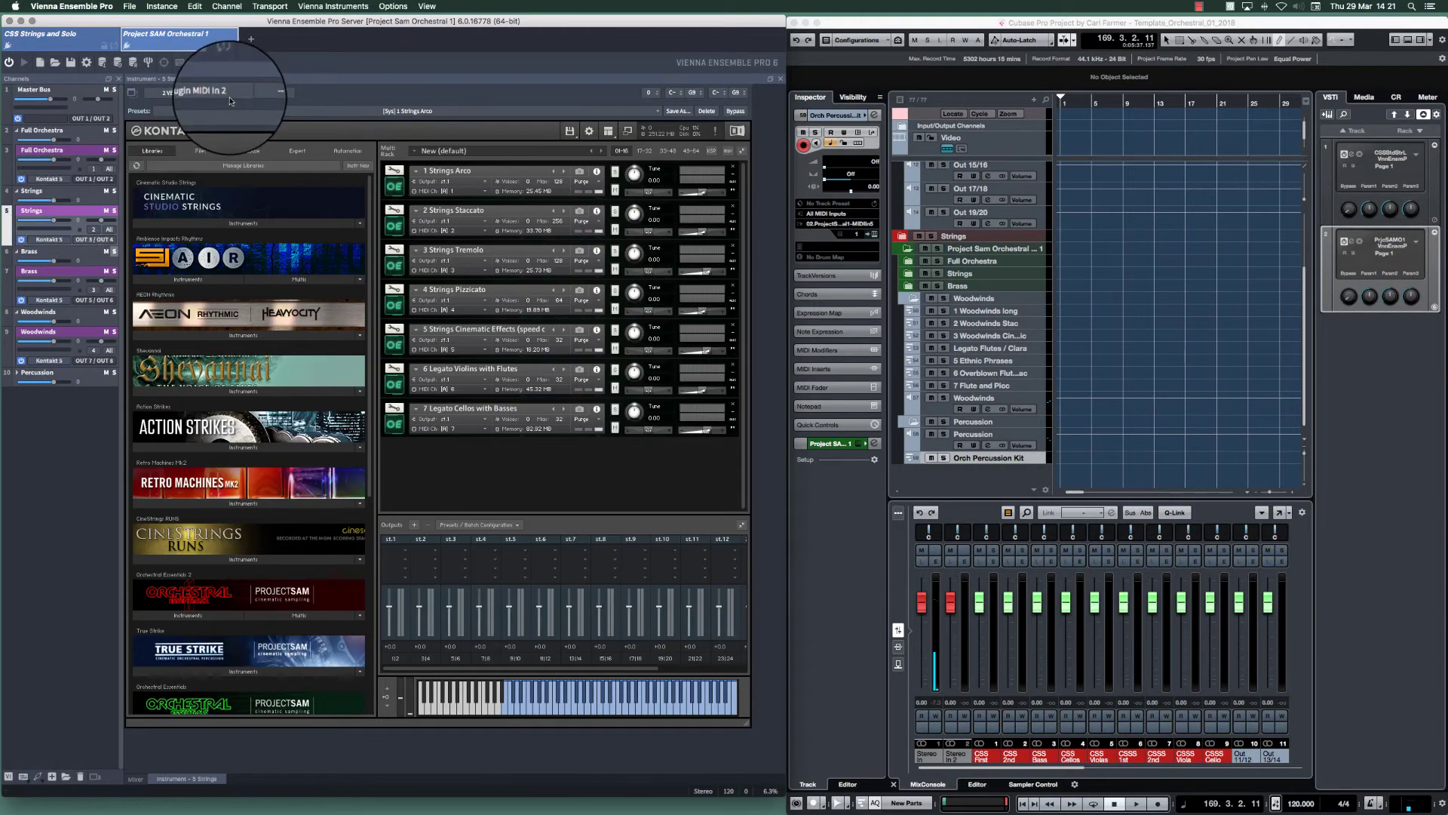
click(70, 270)
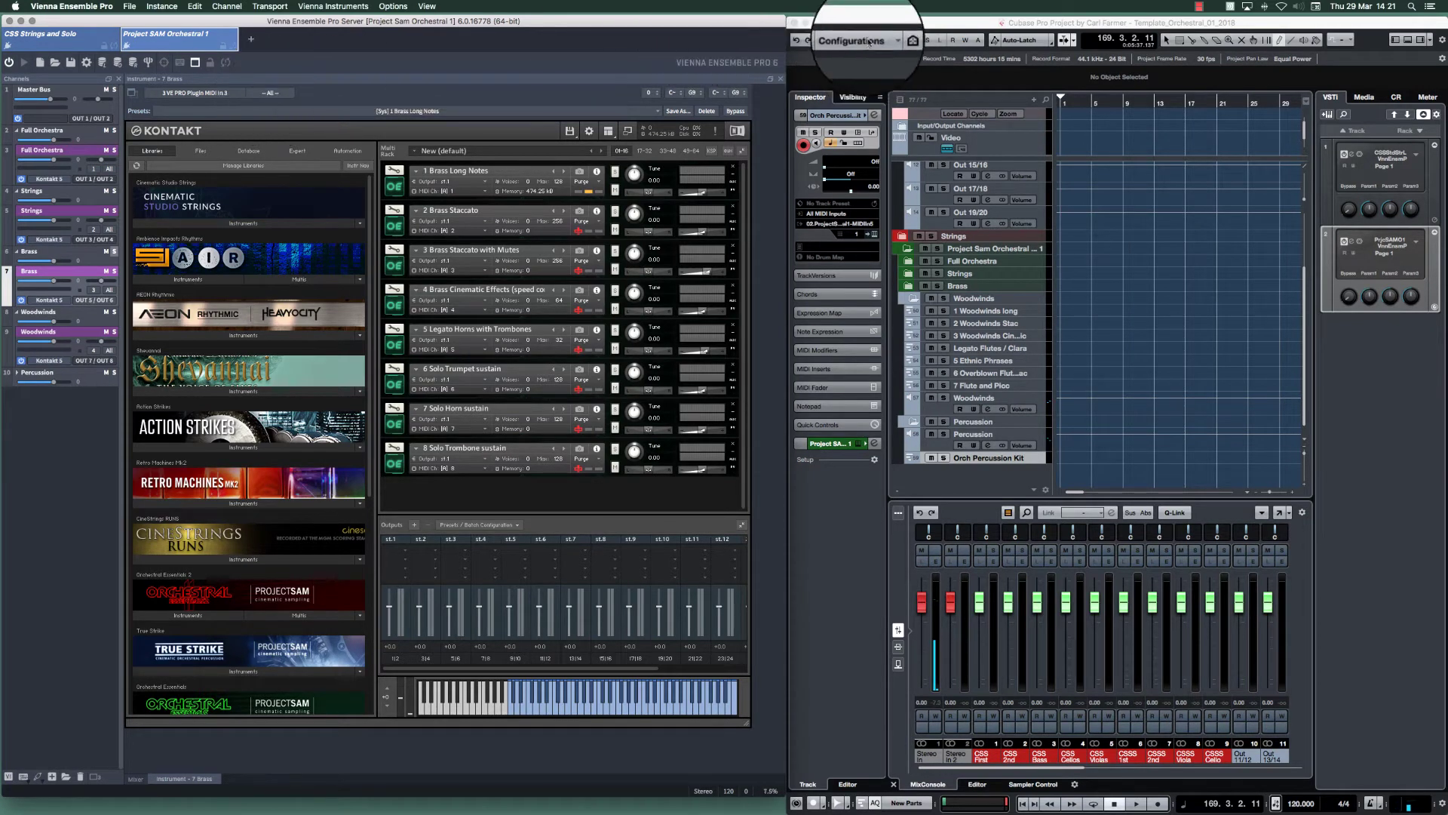
Step: Bring Cubase forward full-width and collapse the Woodwinds, CSS Studio Strings and Project SAM folders
click(845, 30)
drag(787, 50, 114, 45)
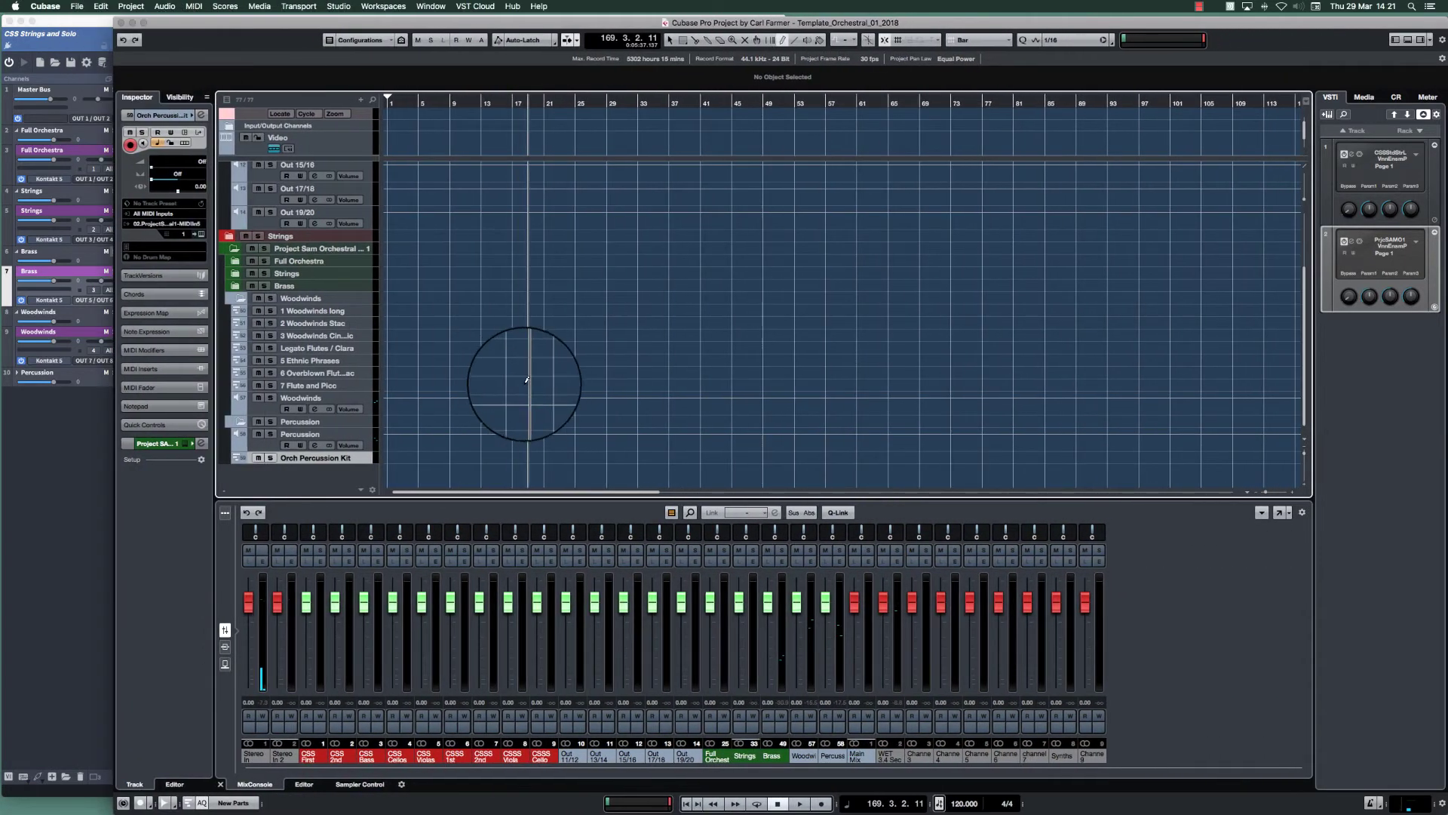
click(240, 299)
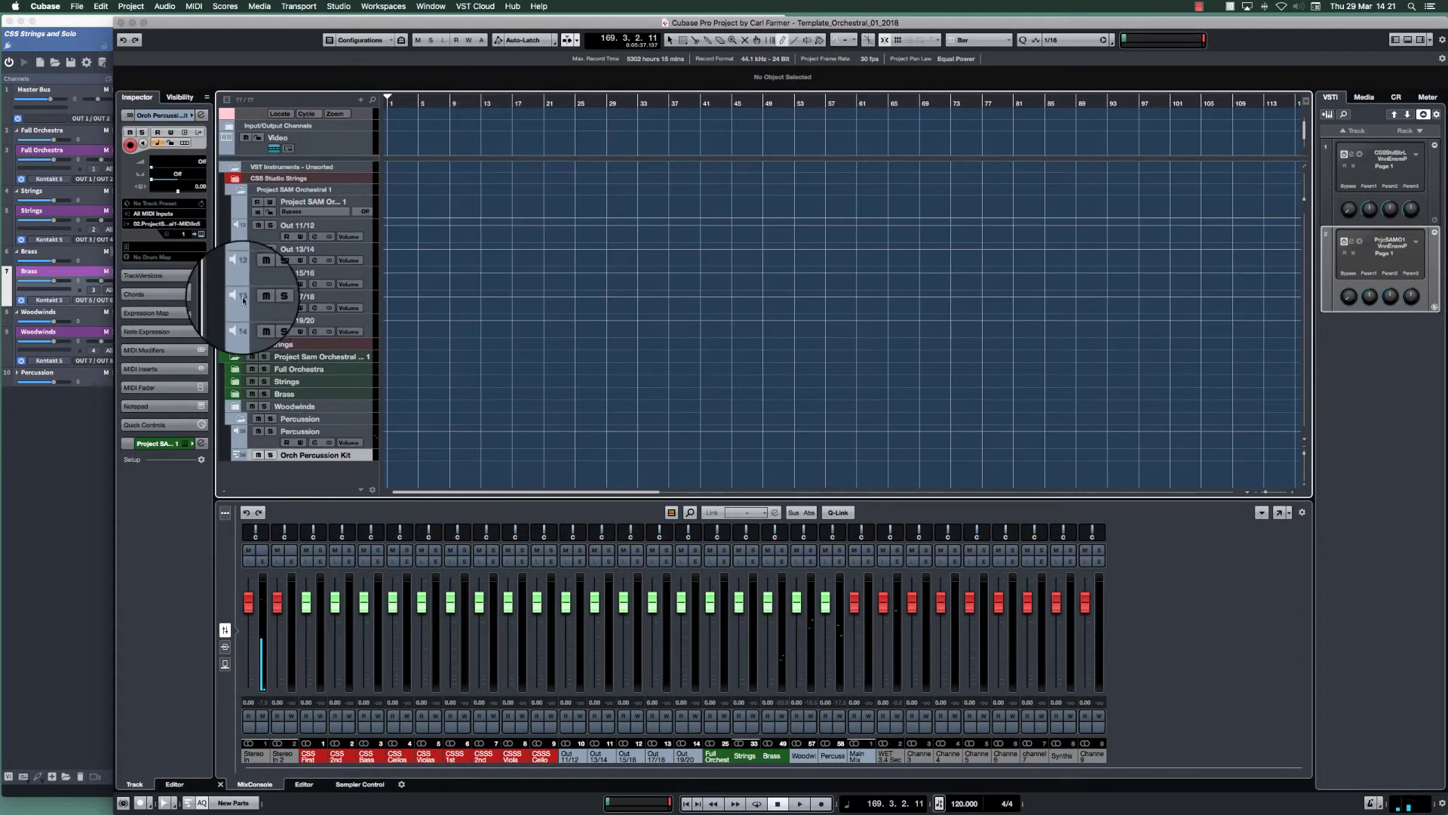
click(240, 189)
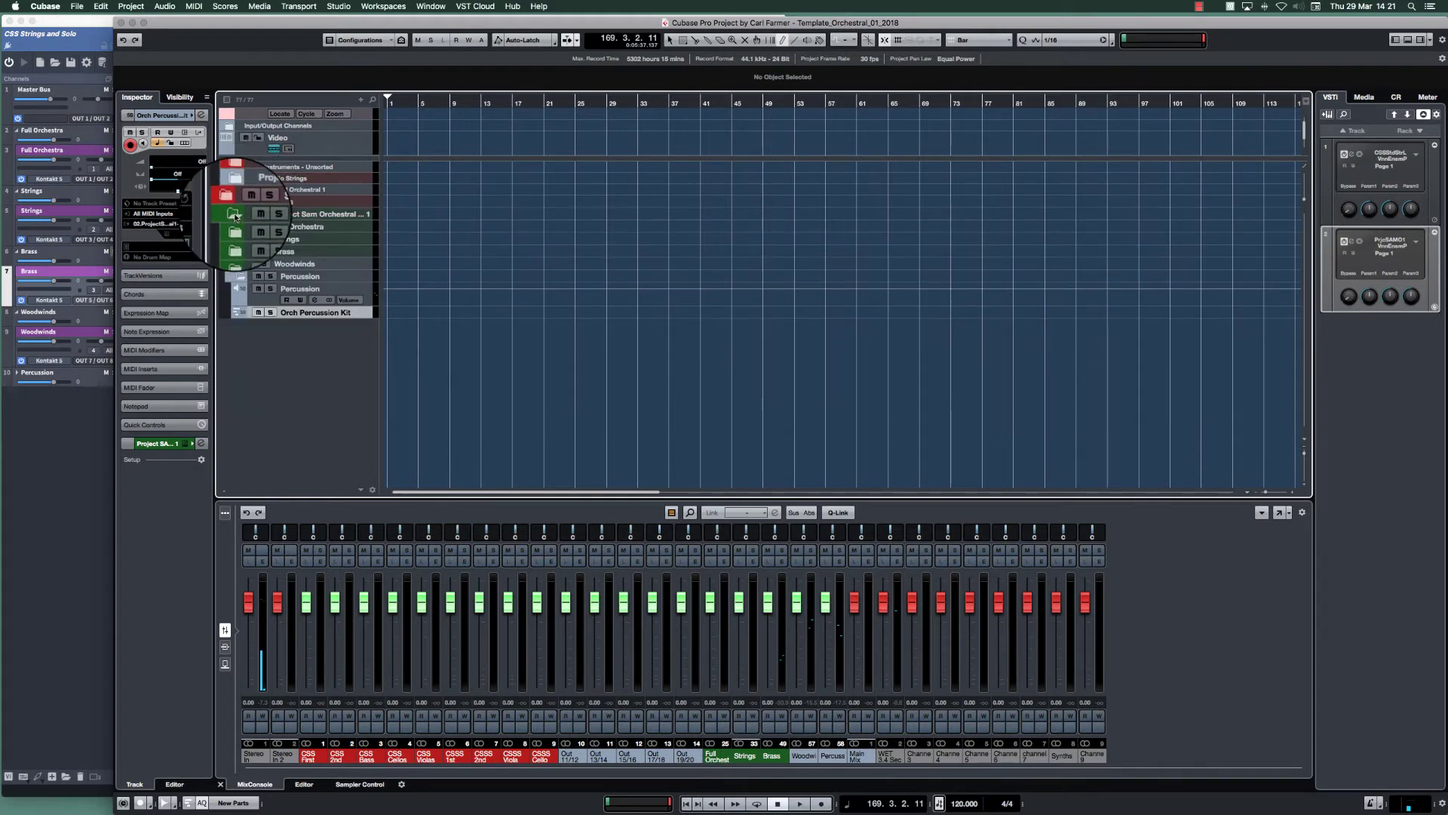
click(235, 217)
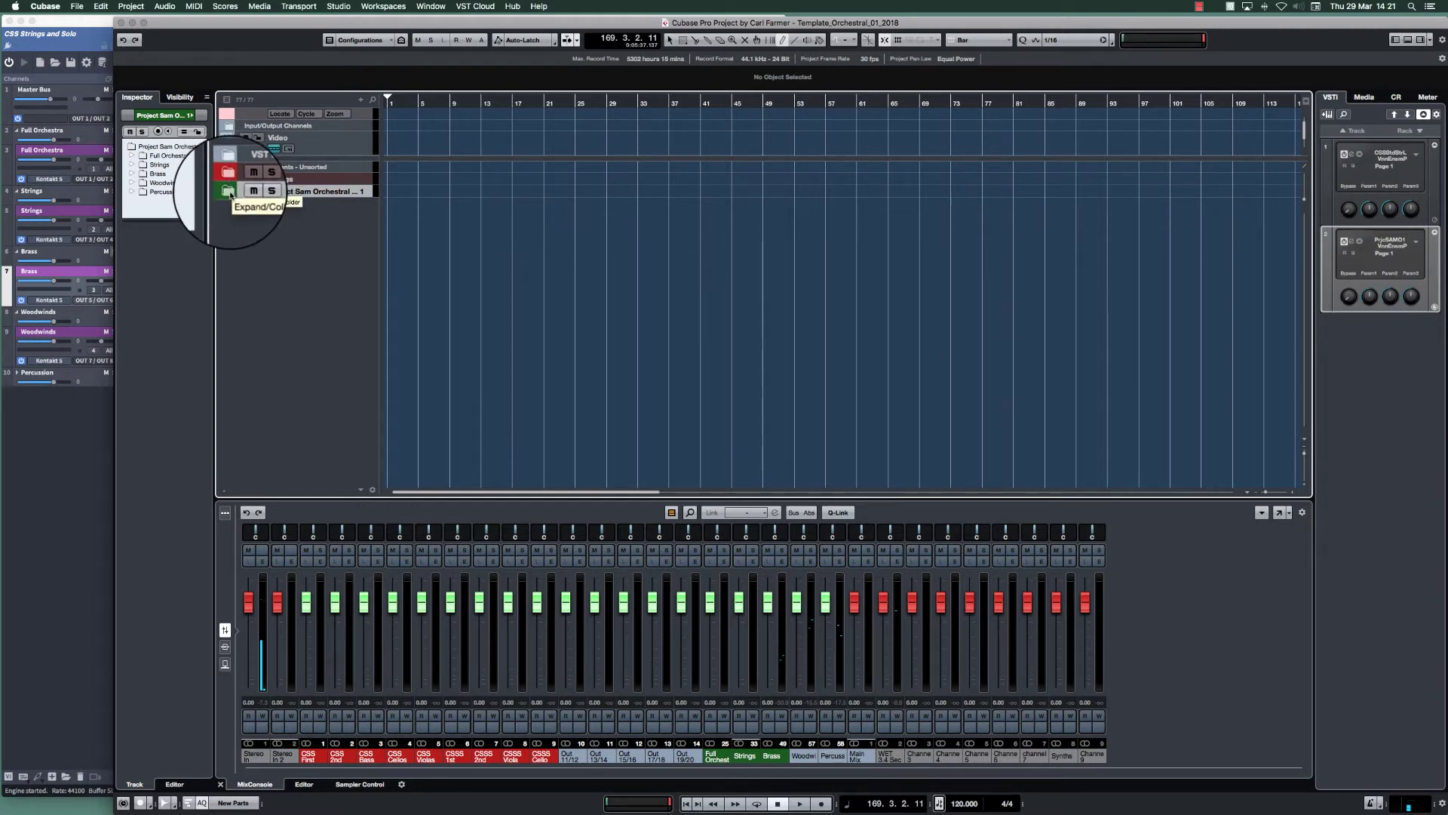
Step: Expand Project SAM Orchestral 1 > Full Orchestra and show the Action track's MIDI input choices
click(231, 193)
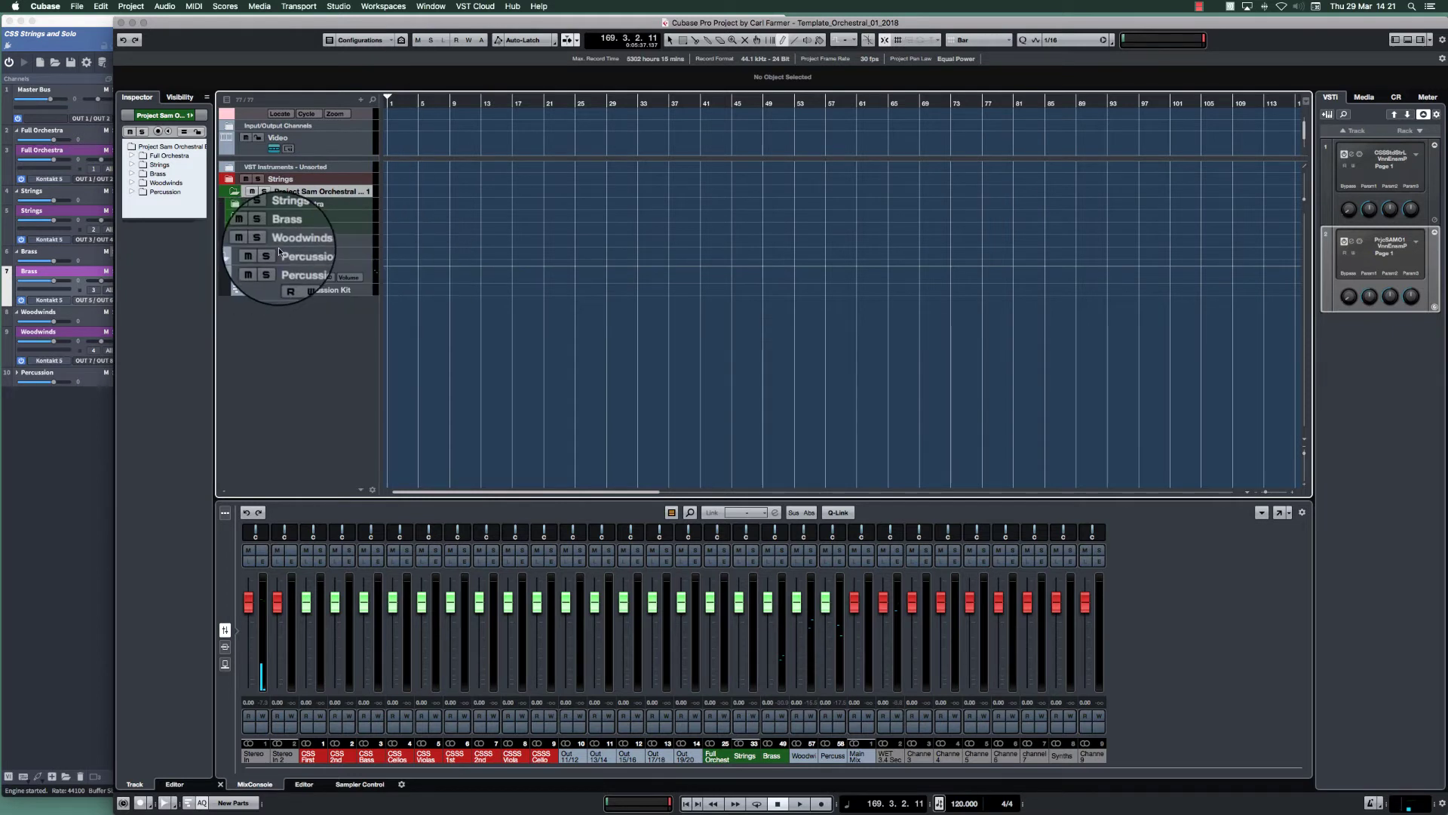
click(234, 203)
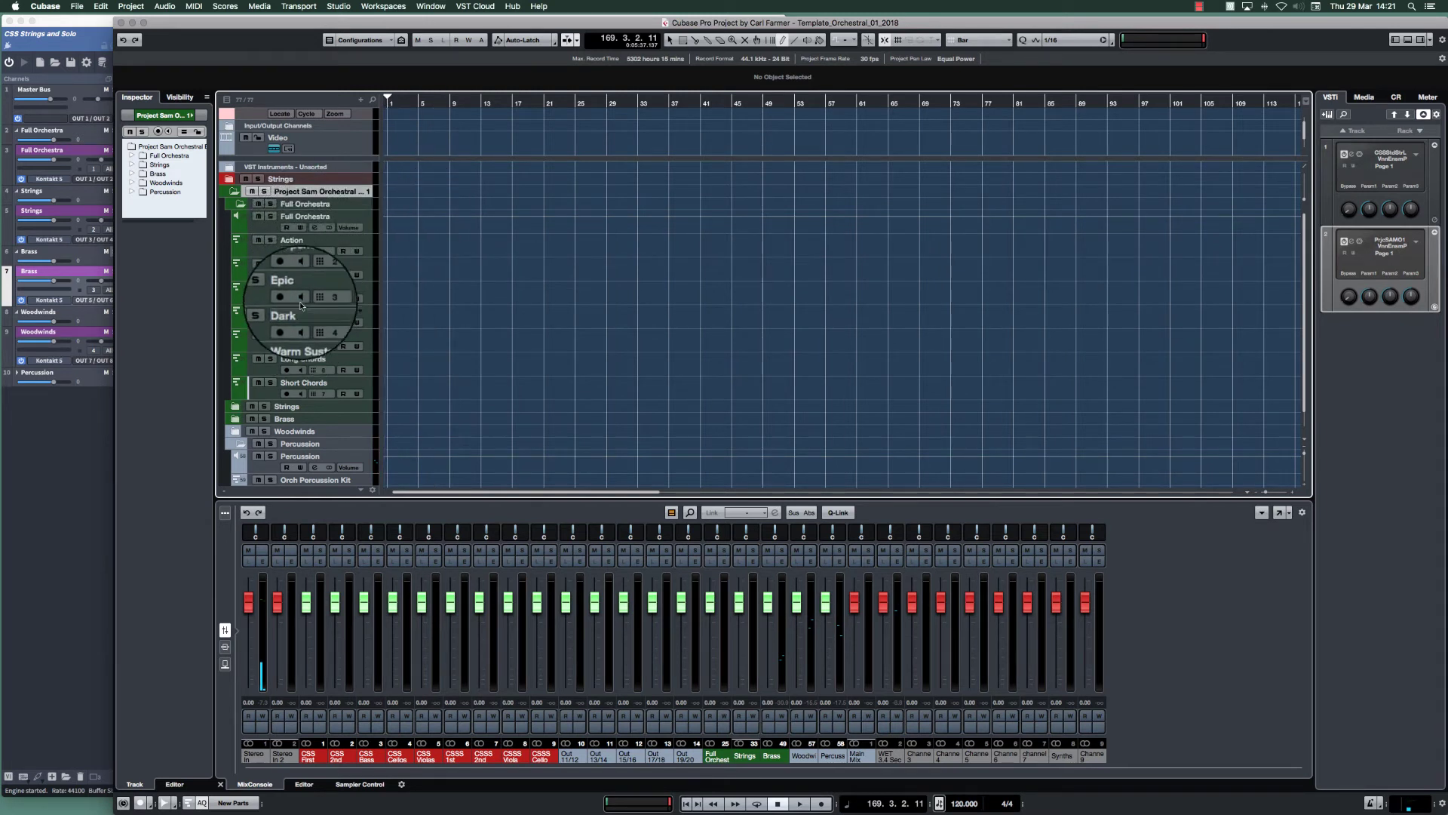
click(299, 219)
click(302, 240)
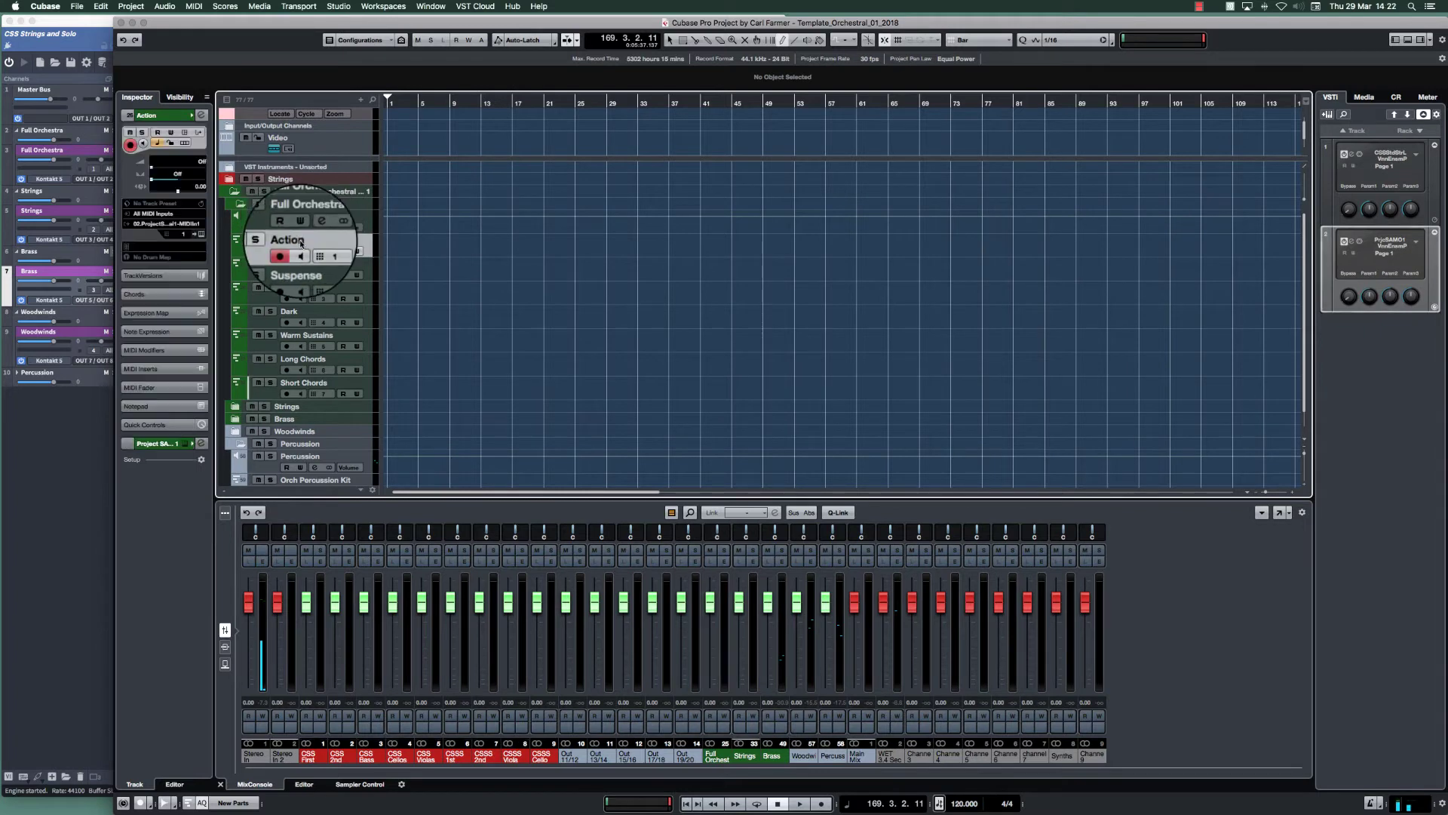
click(150, 225)
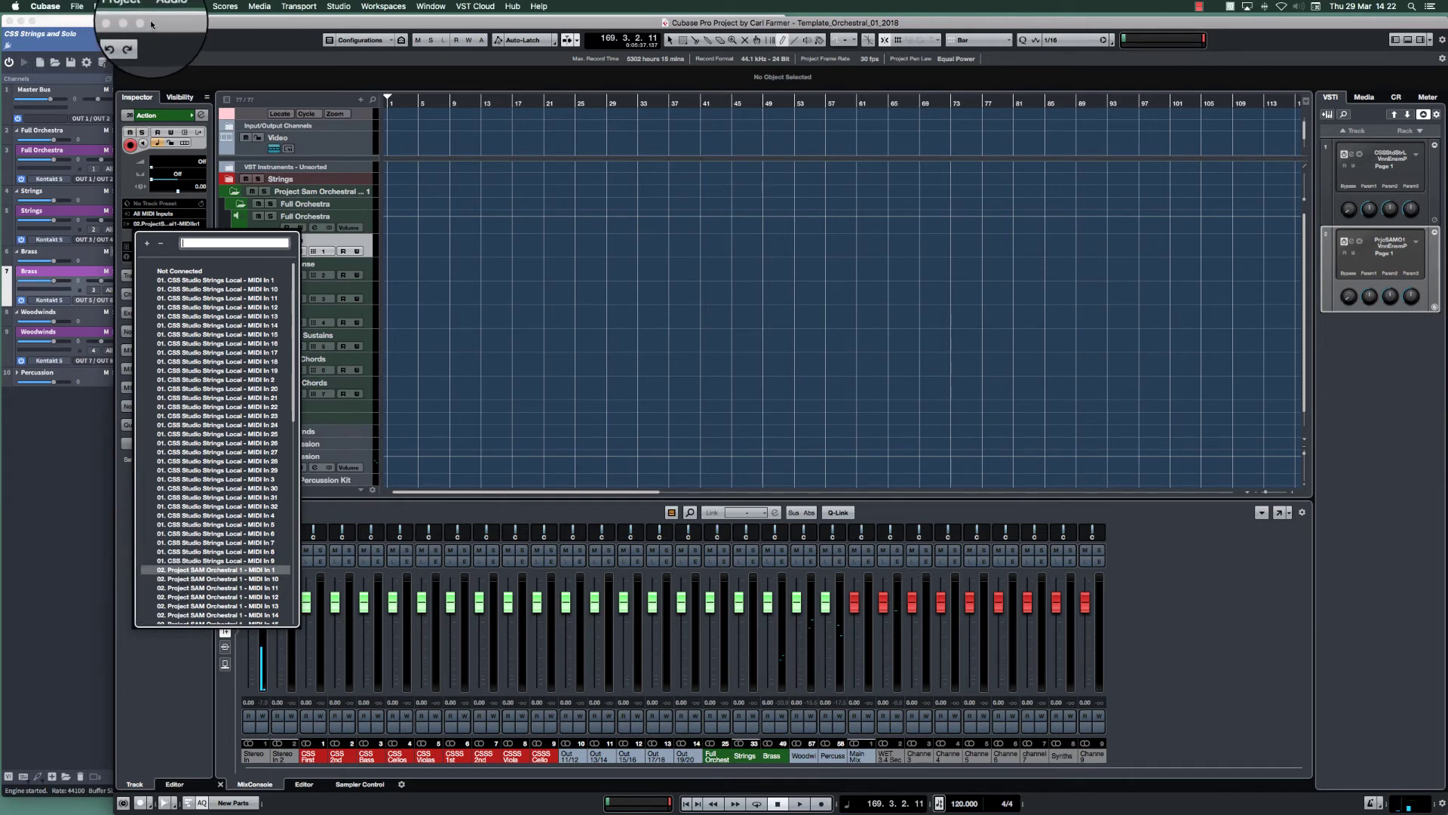
Step: Confirm Action stays on Project SAM Orchestral 1 MIDI In 1, matching VE Pro's Full Orchestra port 1
drag(181, 25, 394, 27)
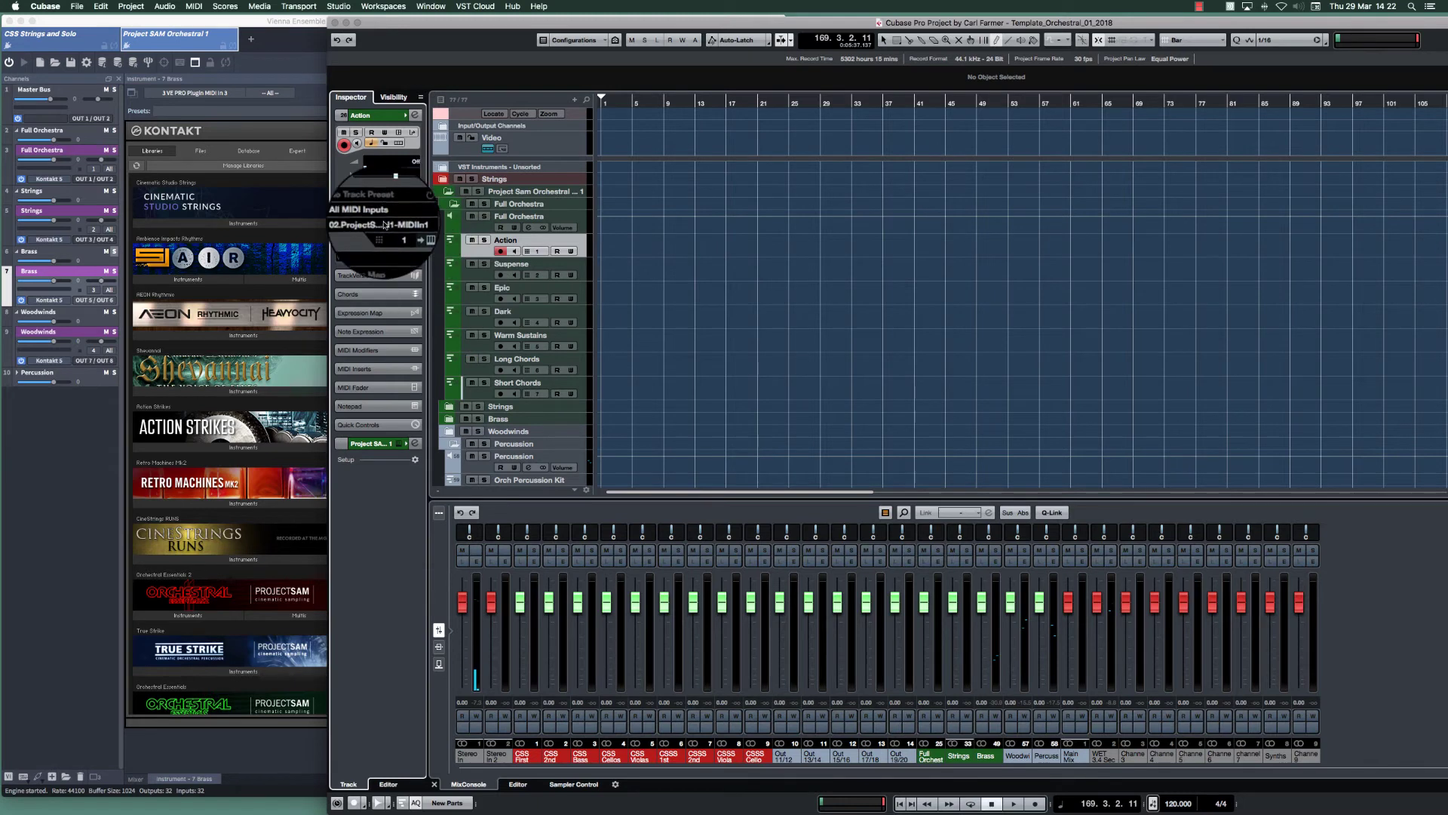
click(384, 226)
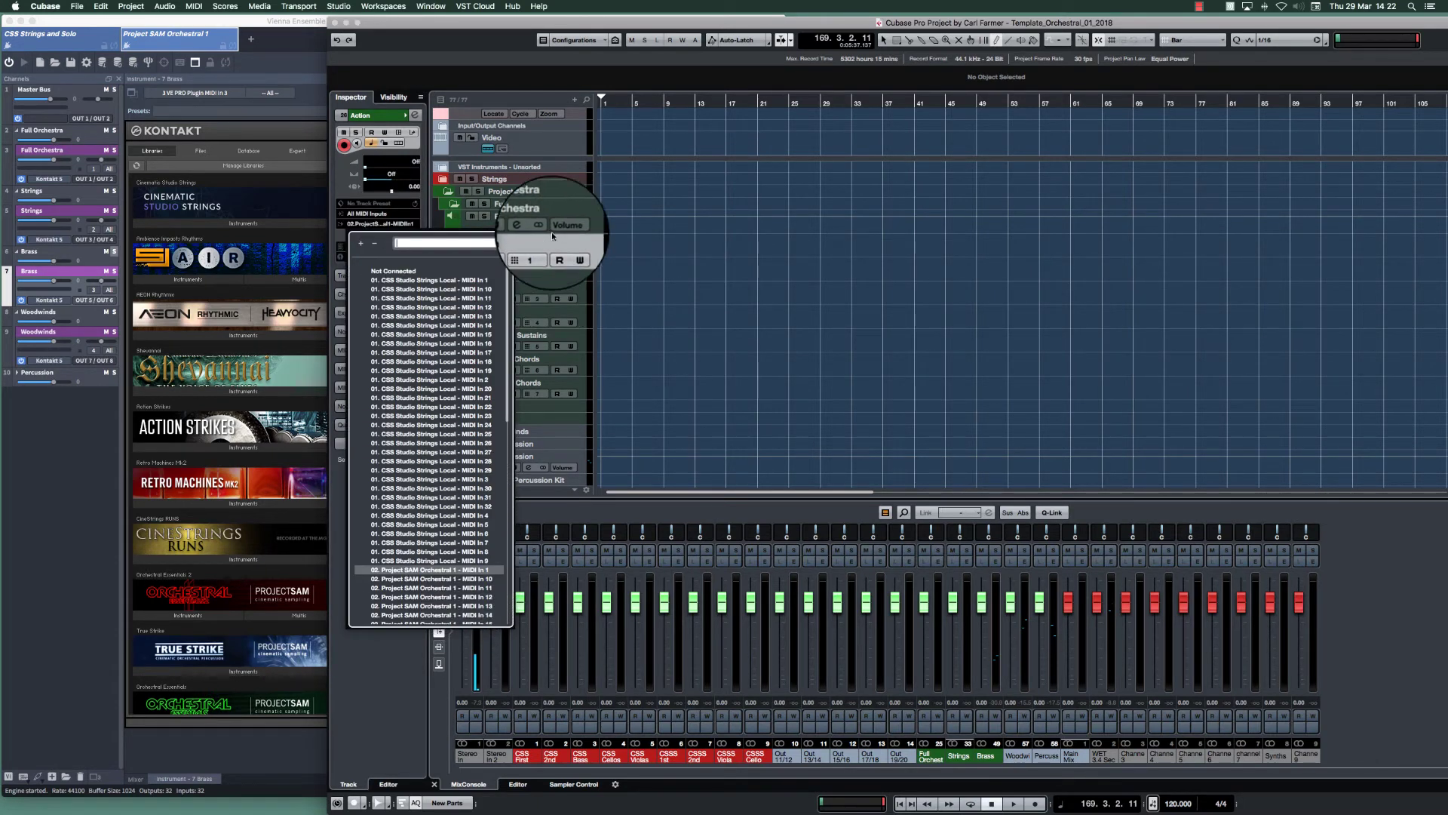
click(513, 222)
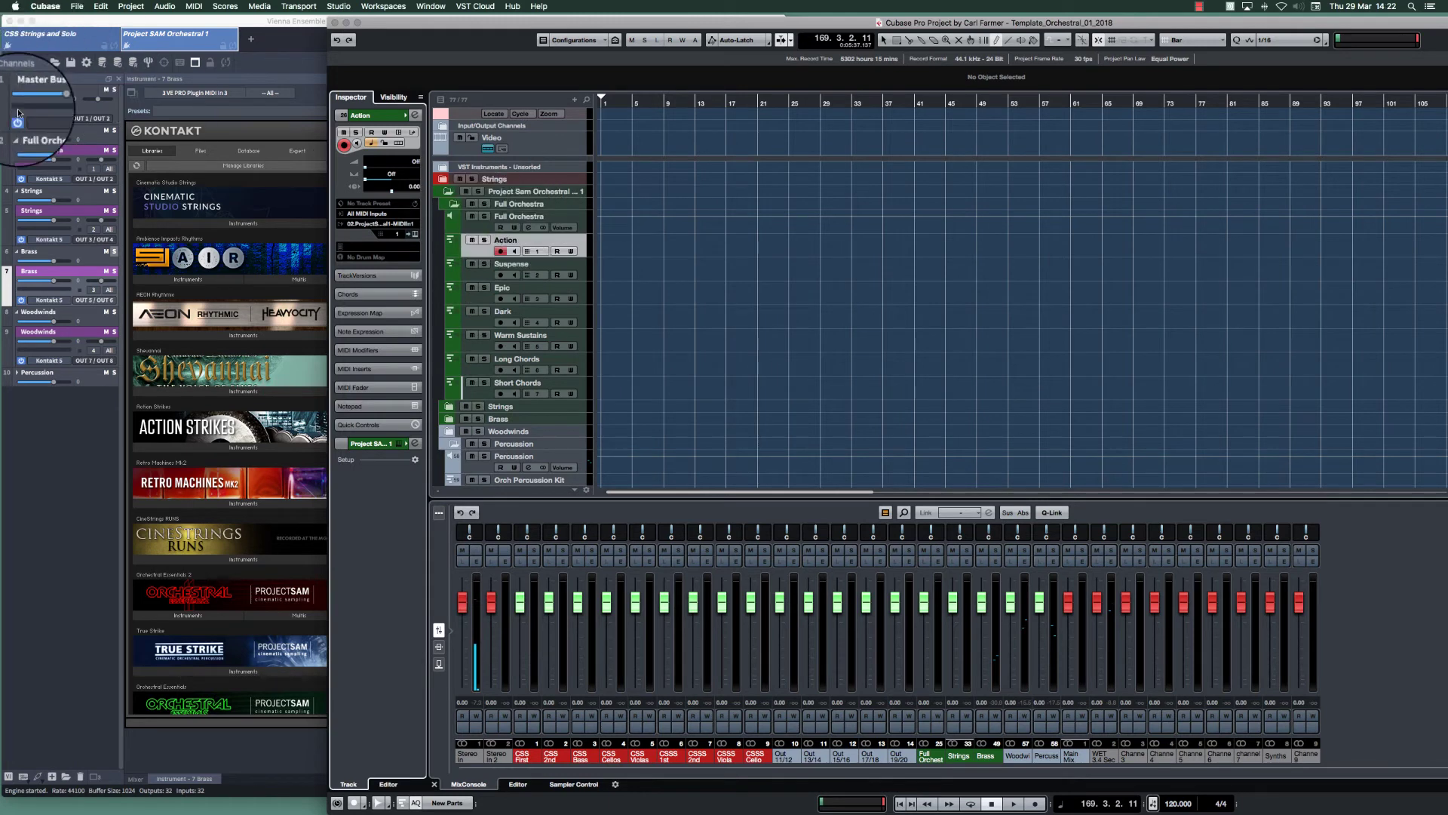
click(39, 150)
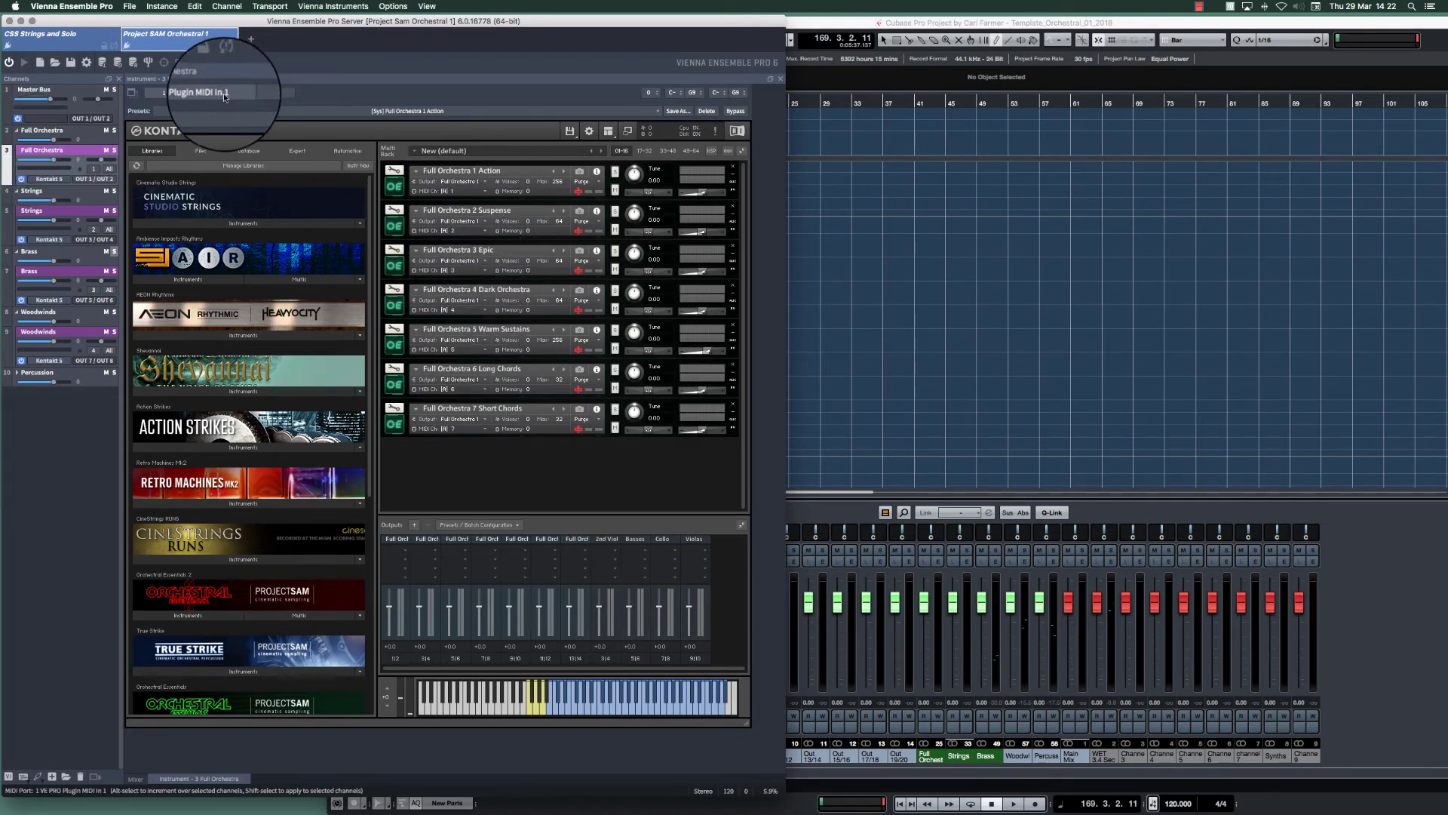
key(Down)
key(Down)
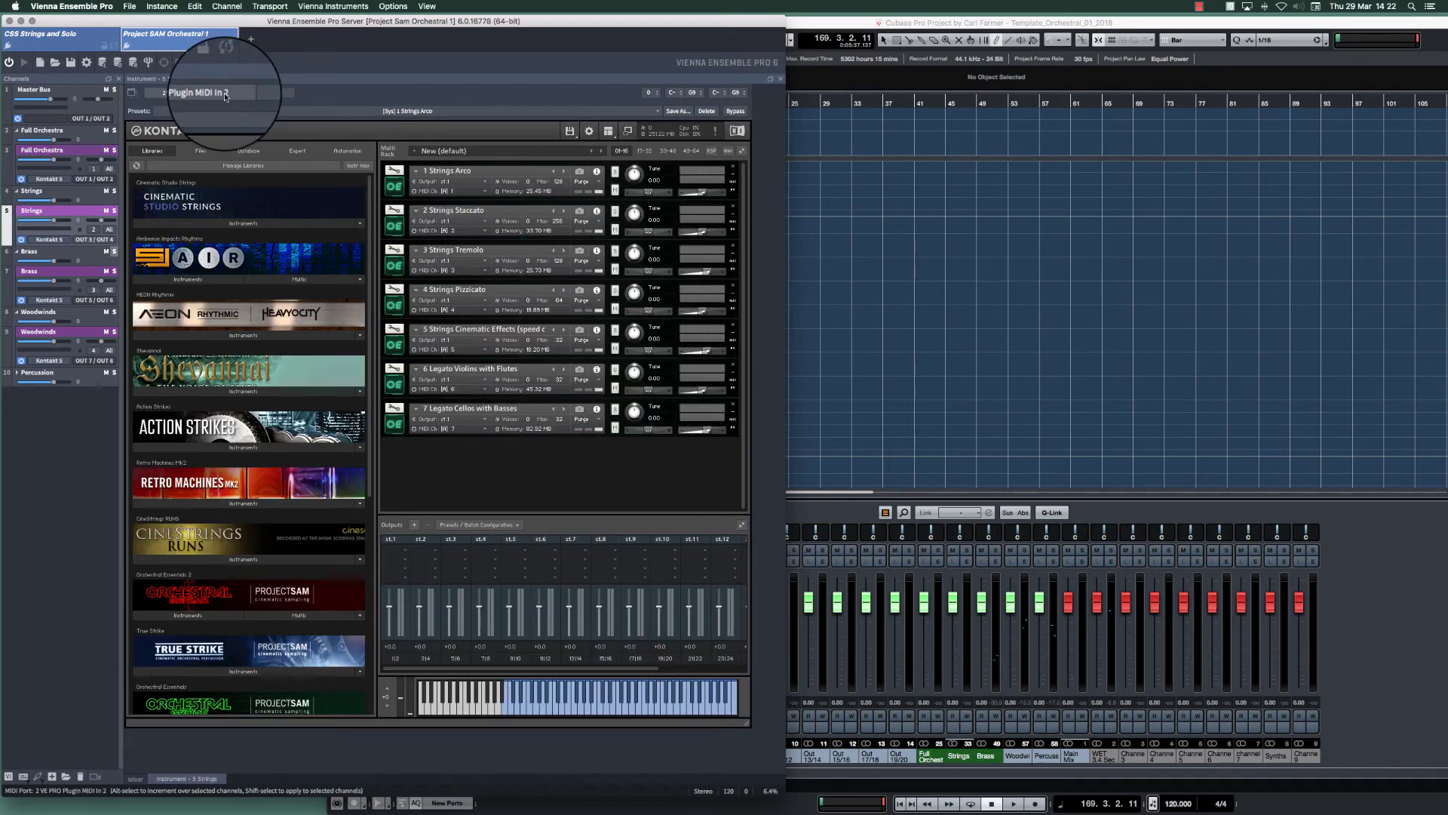
click(844, 40)
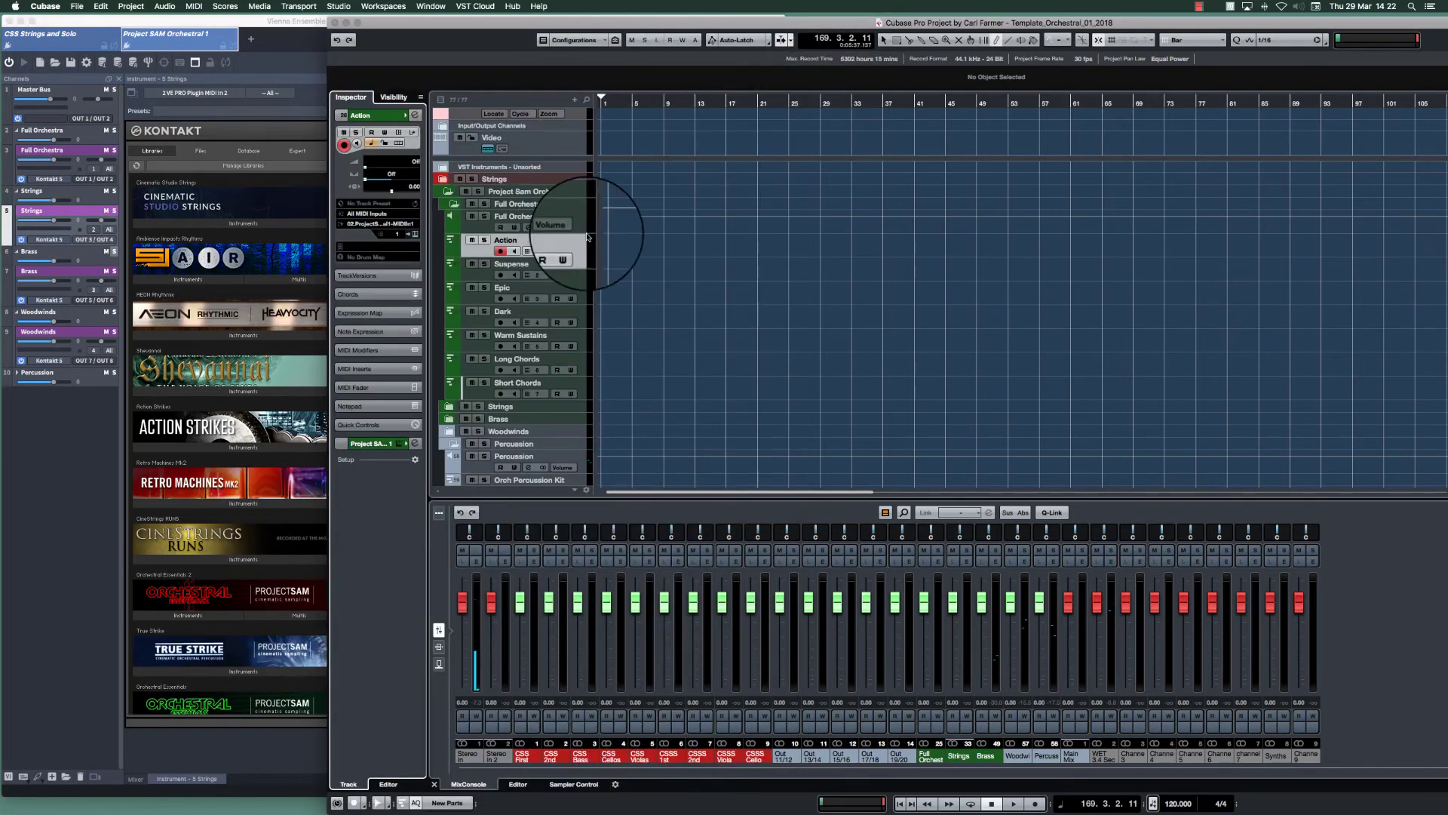
Step: Collapse Full Orchestra, expand Strings, and verify Strings Arco's MIDI input is MIDI In 2 unchanged
click(454, 204)
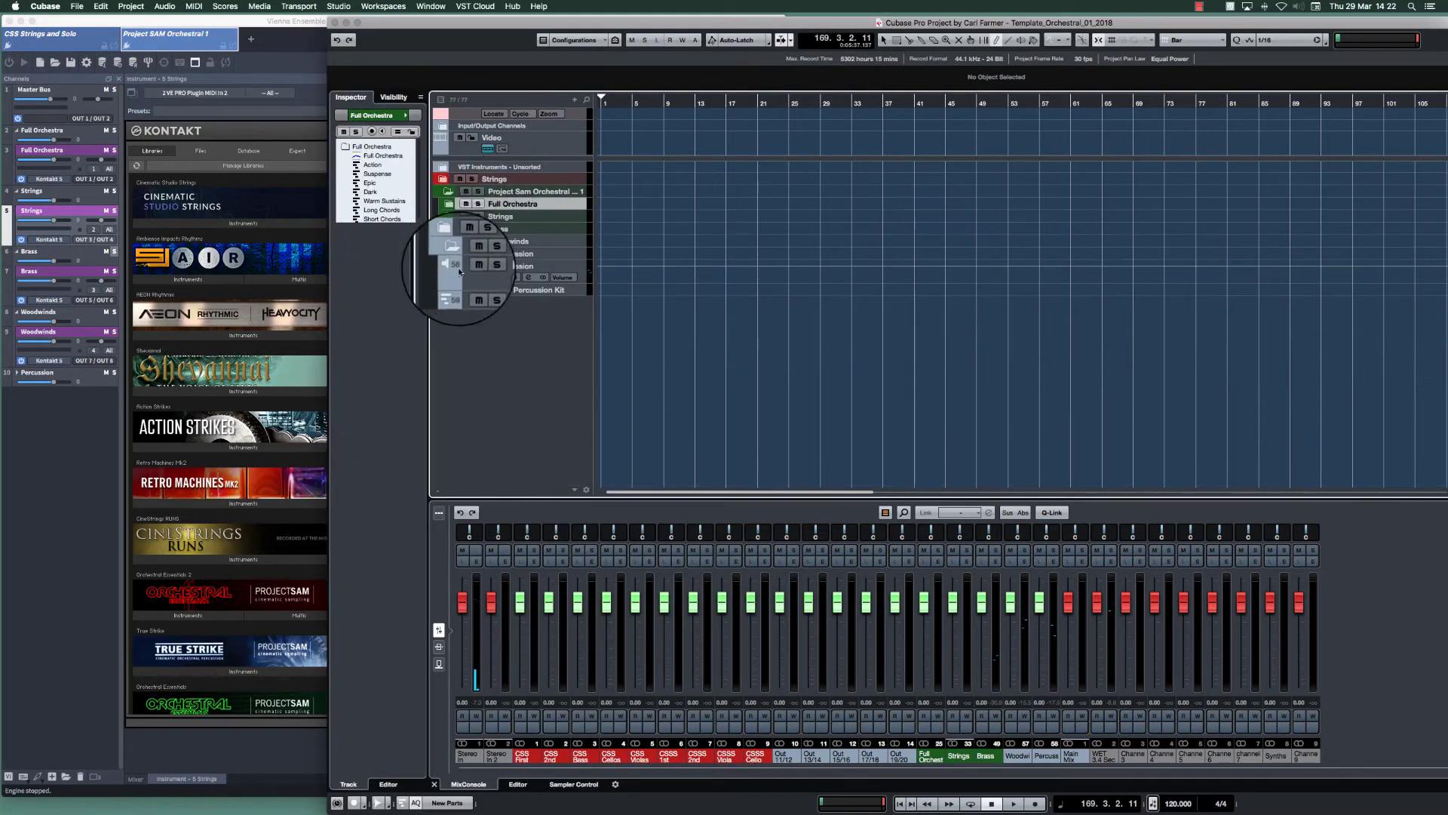
click(448, 228)
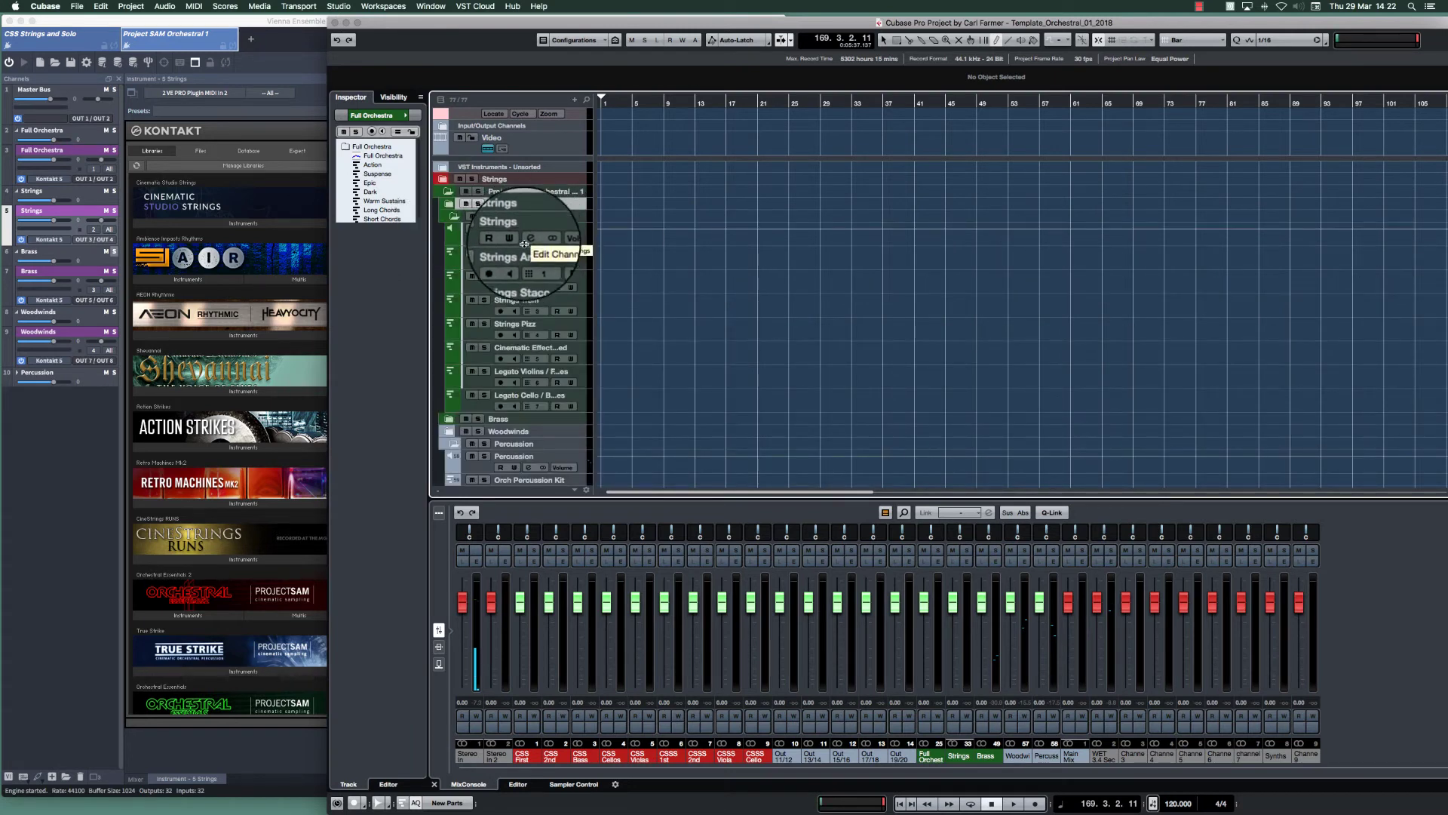
click(534, 255)
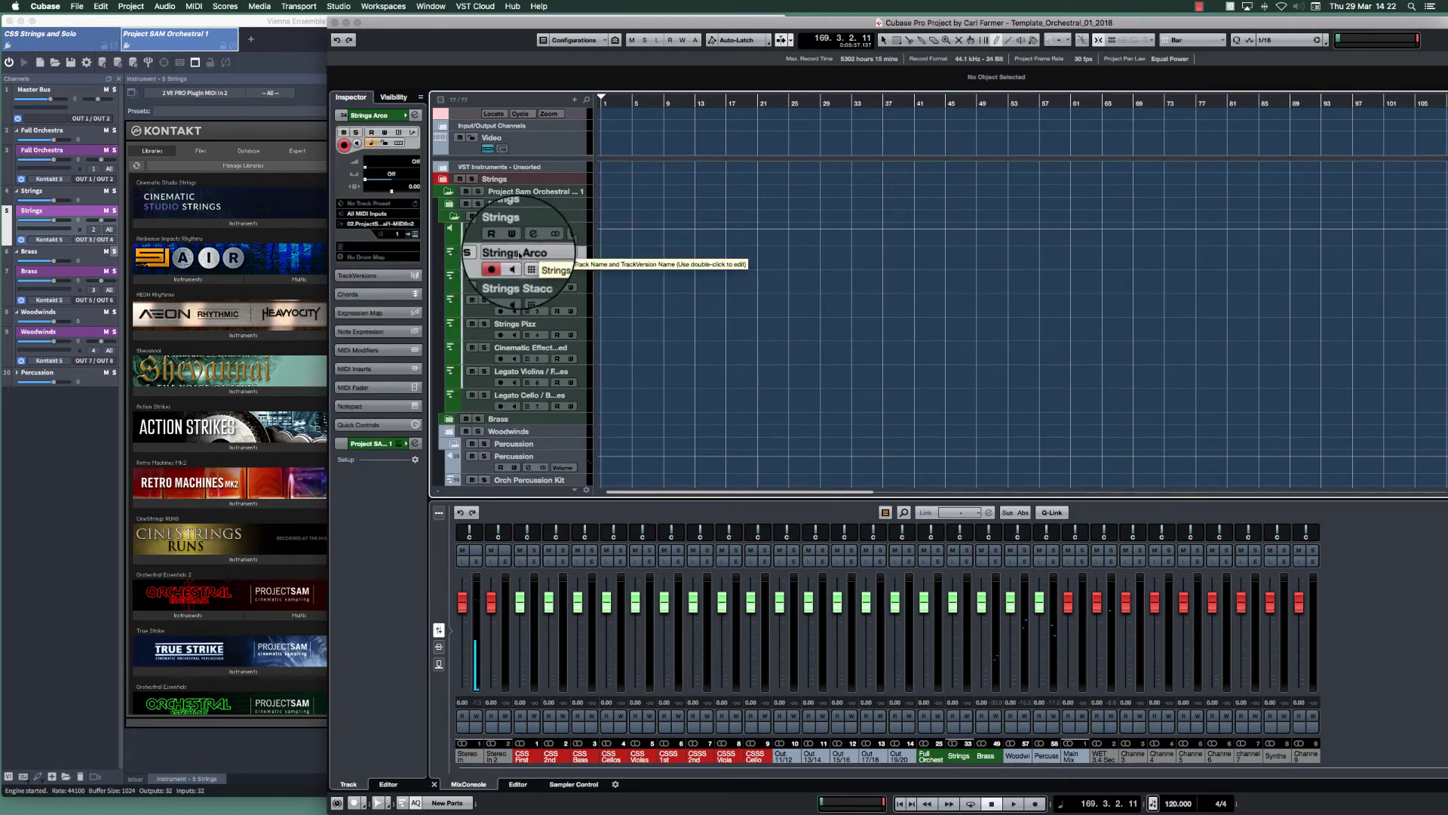
click(360, 224)
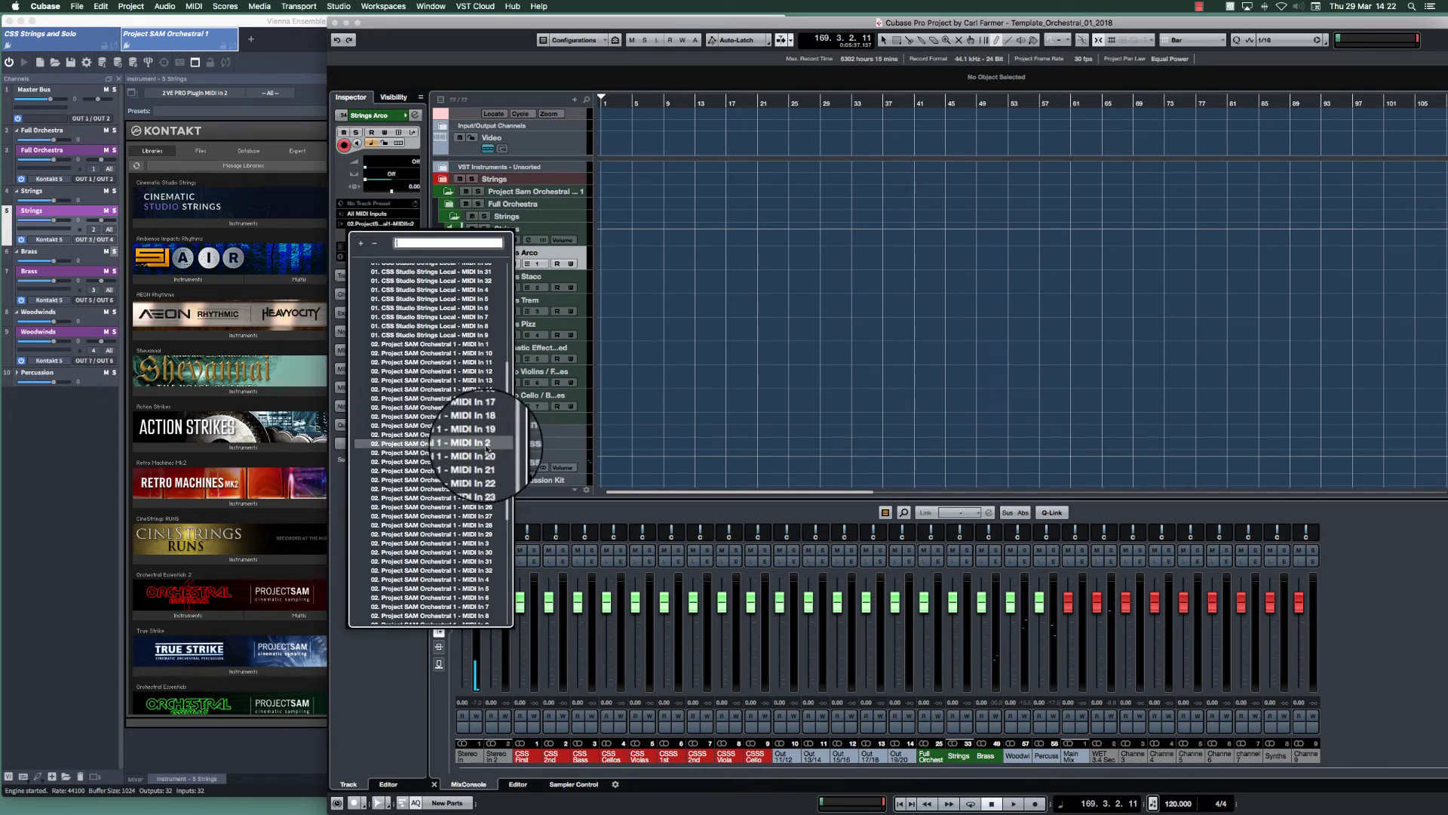
click(554, 253)
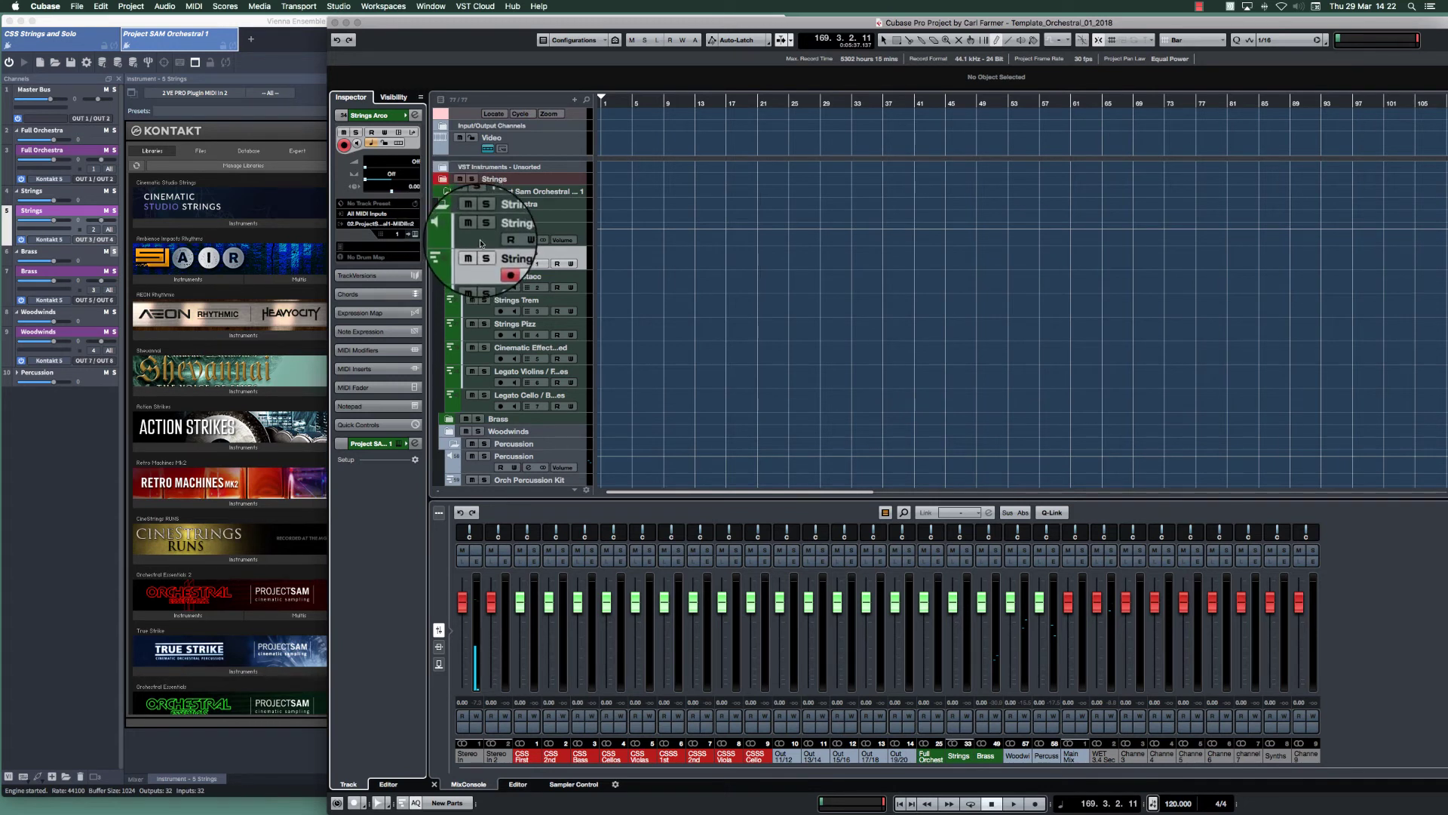
click(477, 241)
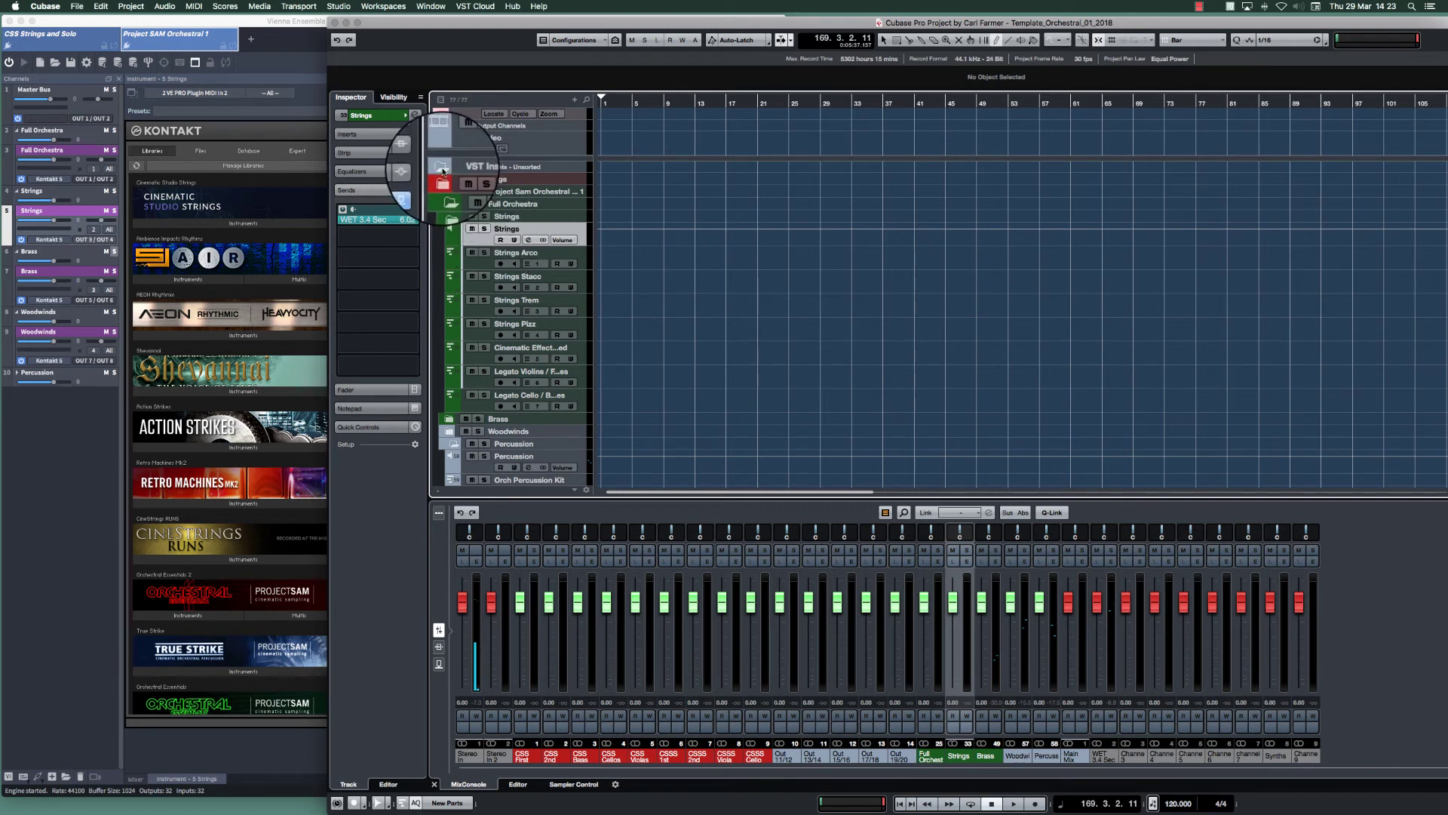
Step: Reveal the Out 11/12 to 19/20 output tracks, collapse Strings, and reopen the Full Orchestra folder
scroll(443, 171, up, 1)
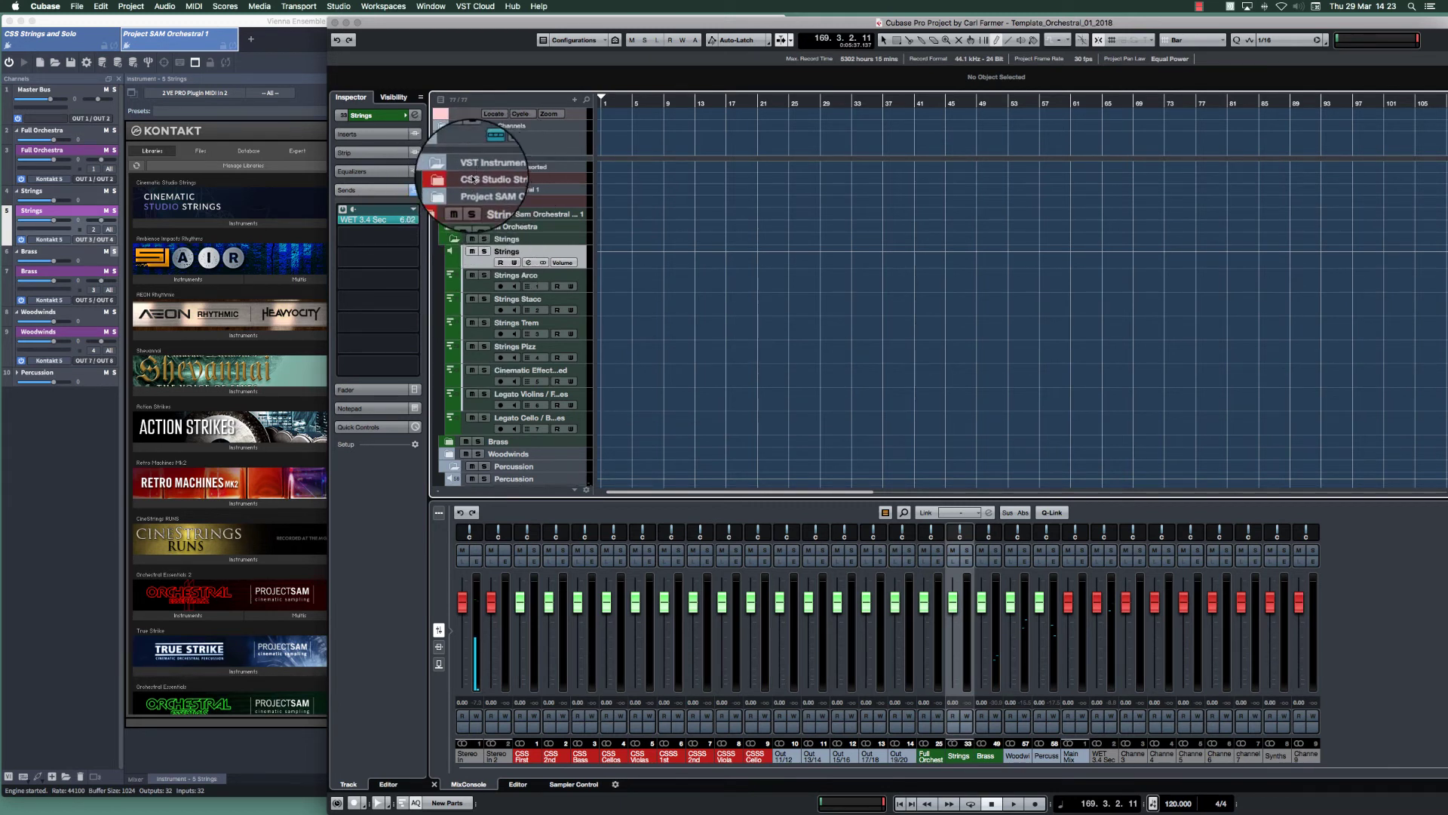
click(450, 191)
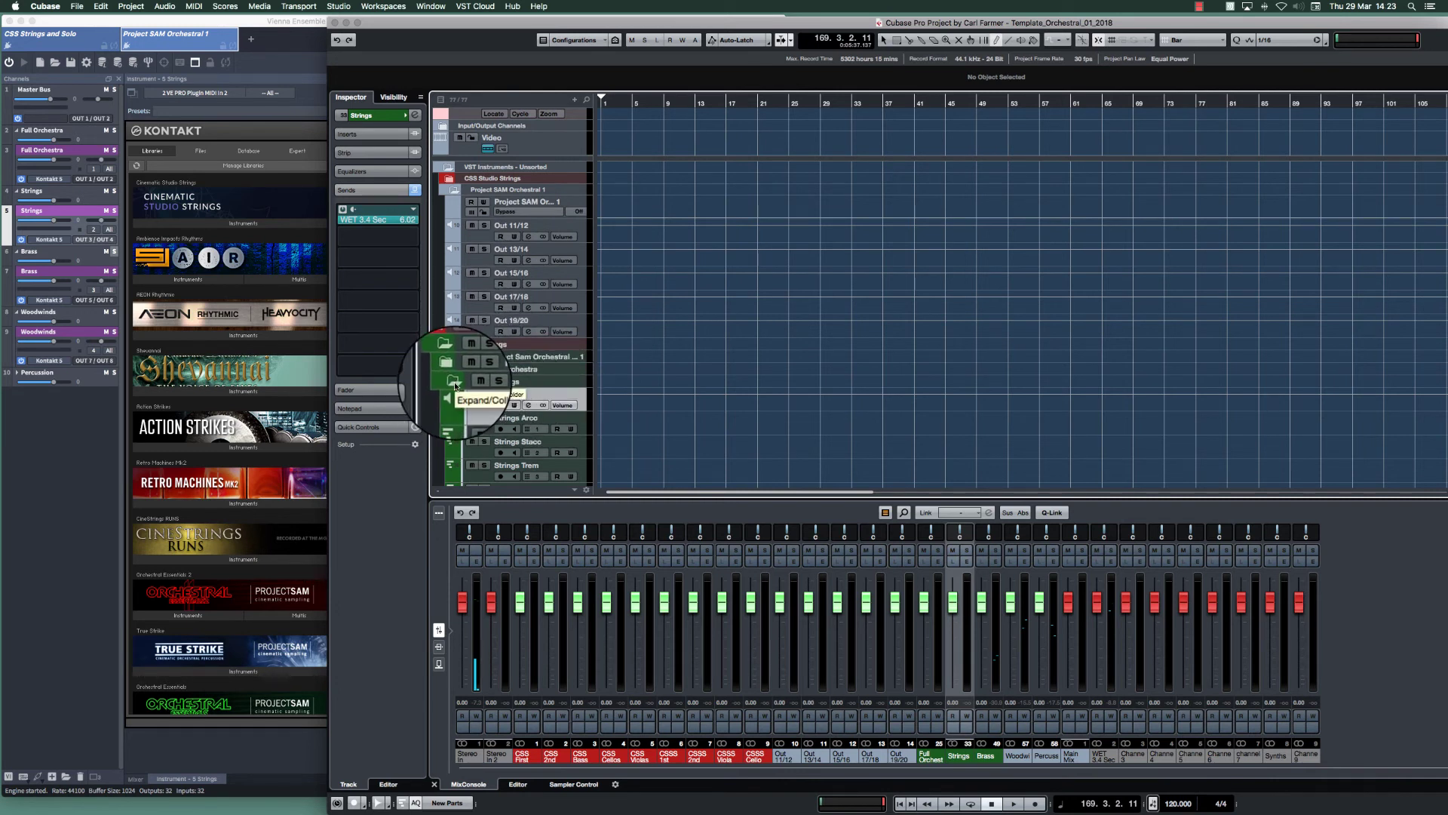
click(455, 387)
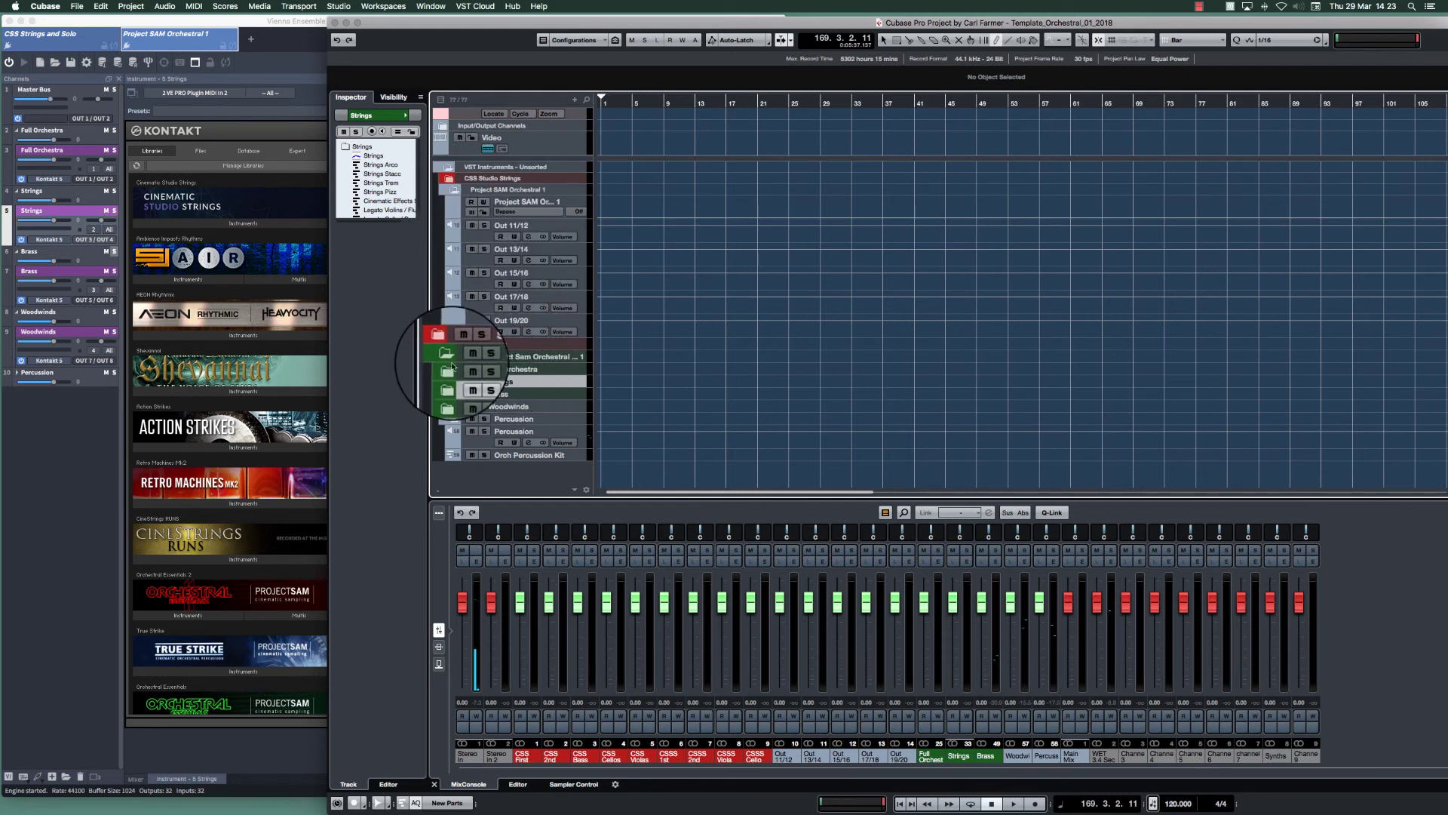
click(451, 371)
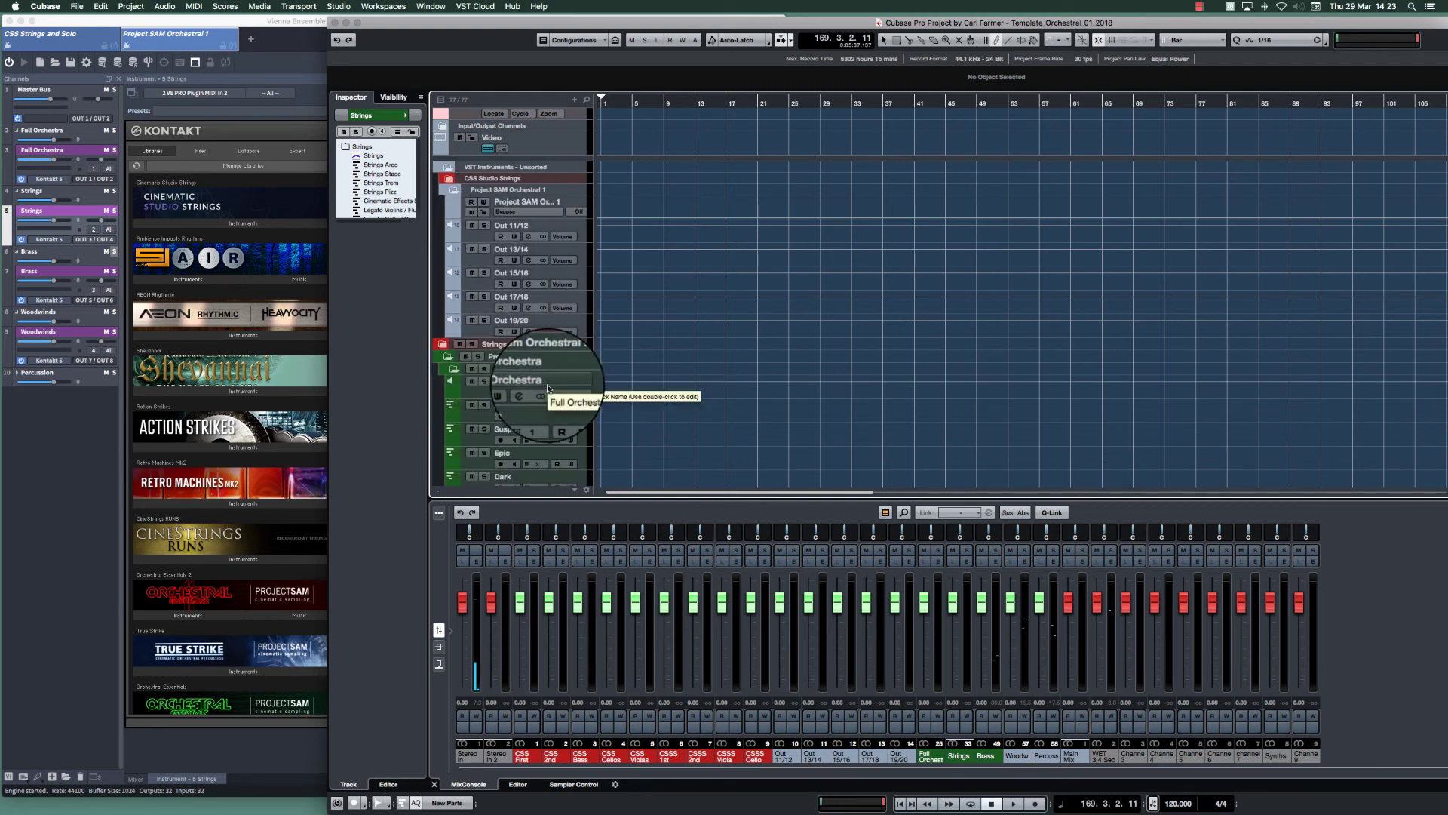
click(486, 385)
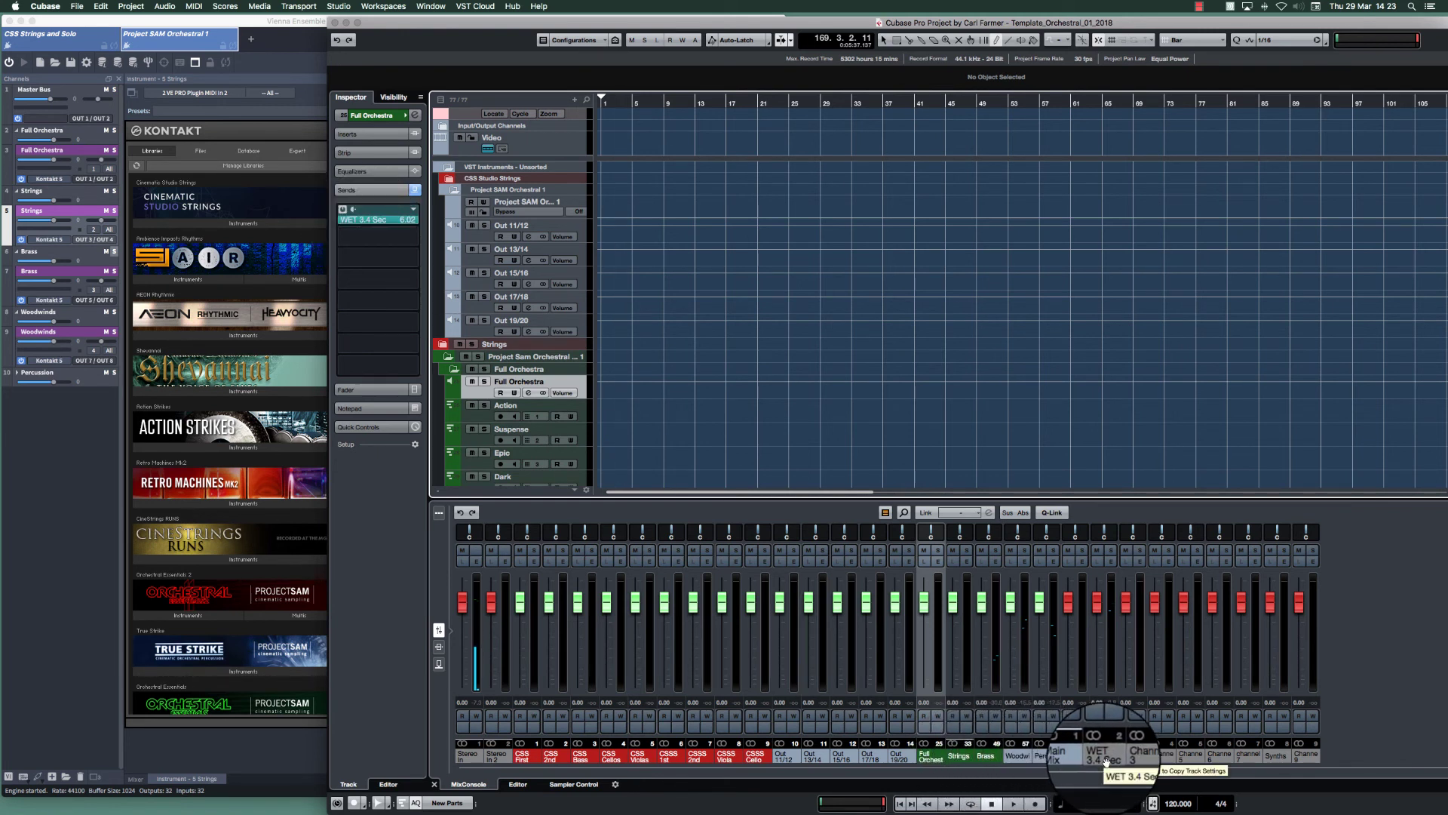
click(1112, 563)
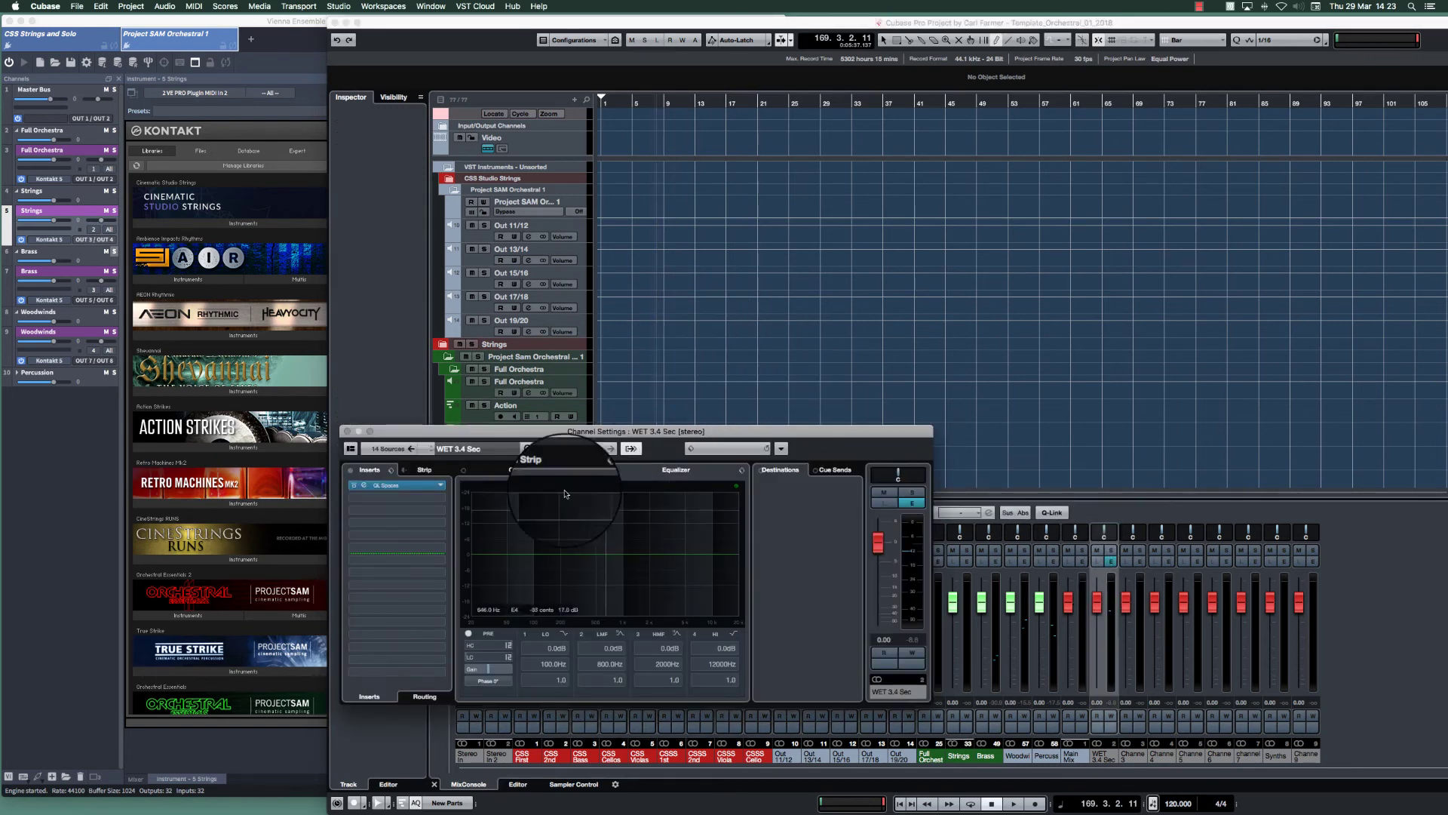
click(347, 431)
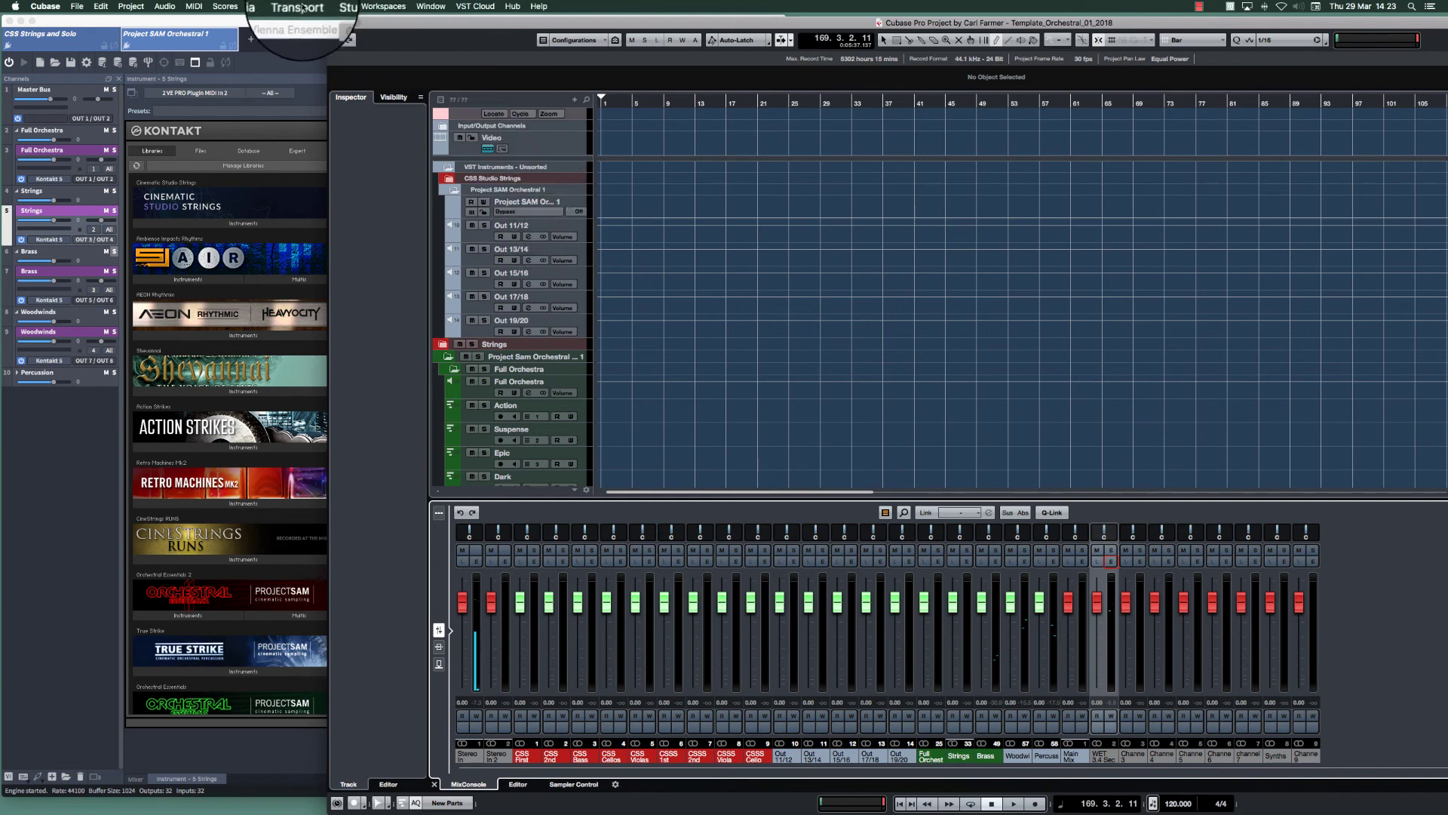
Step: Bring VE Pro forward and switch between the CSS Strings and Solo and Project SAM Orchestral 1 instances, ending on the Kontakt strings rack
click(168, 38)
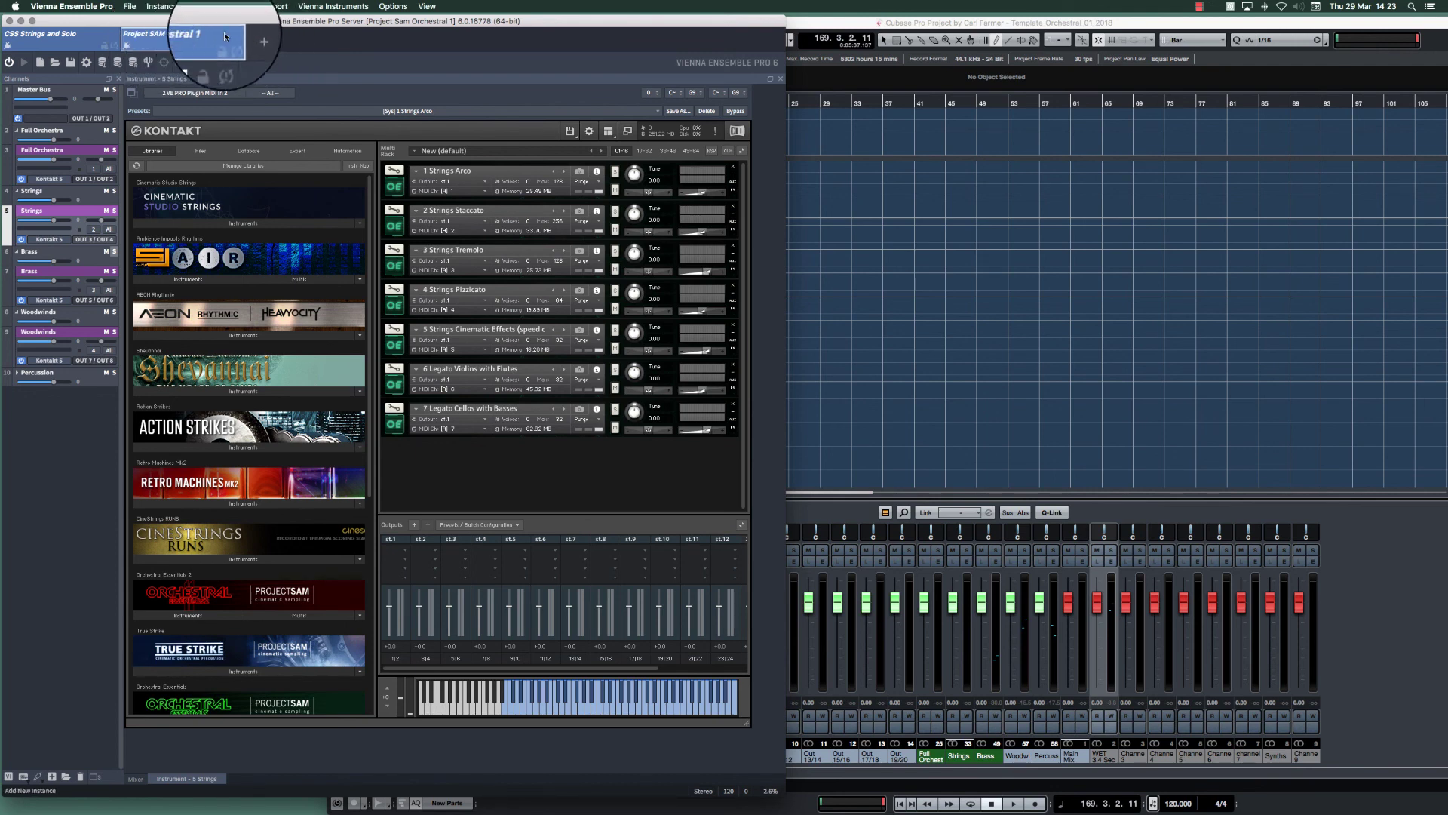
click(62, 35)
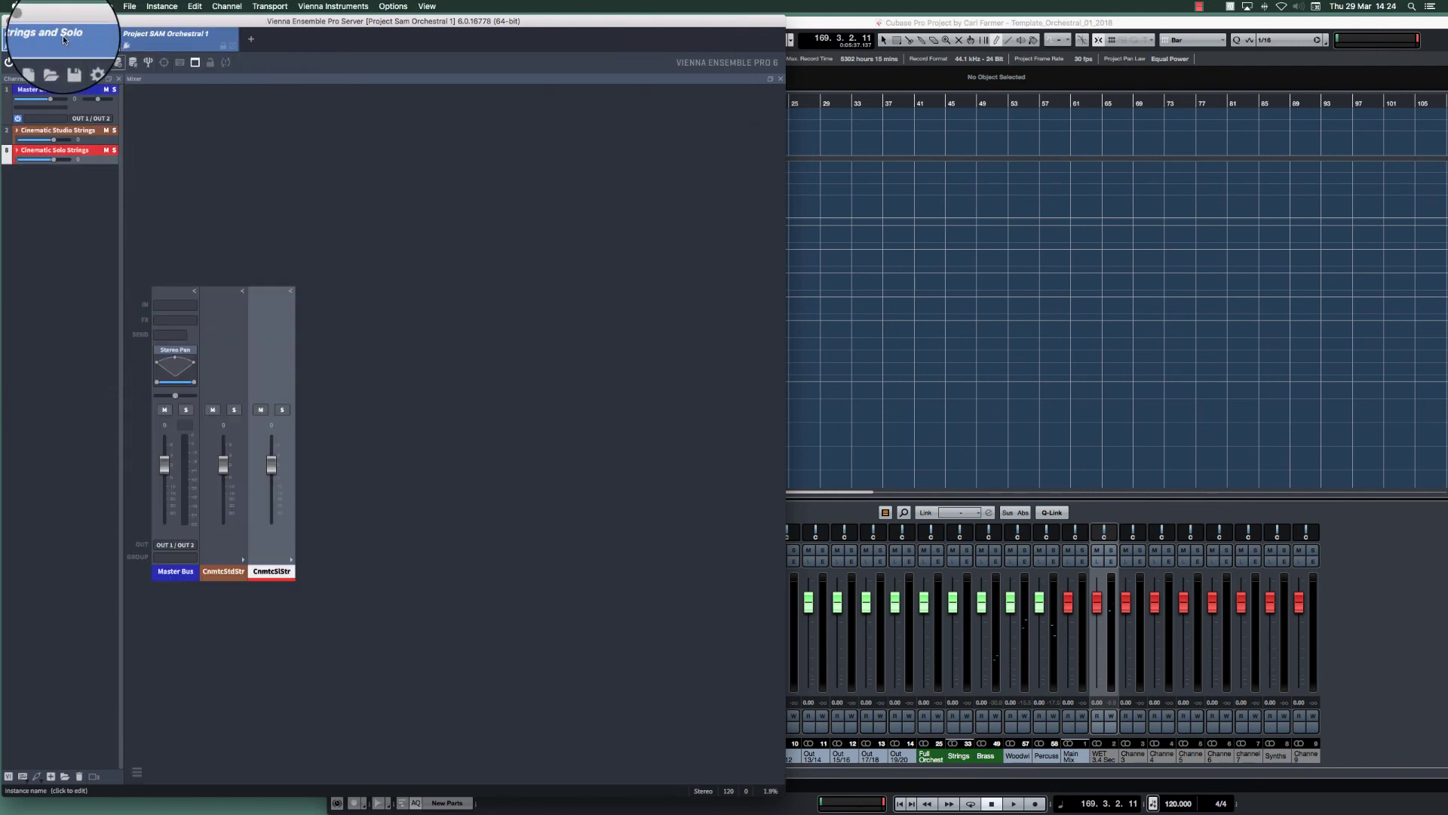
click(152, 35)
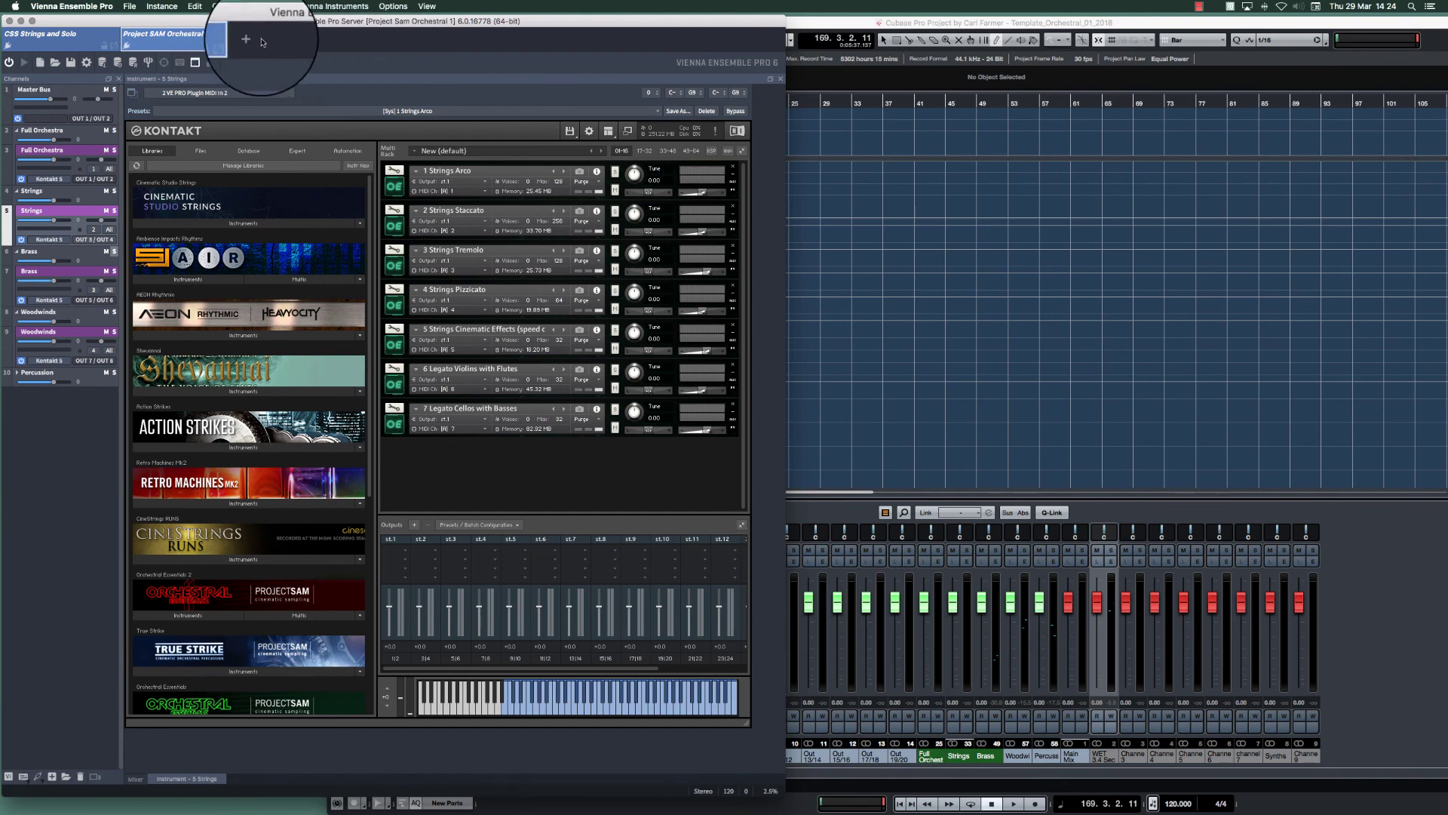
click(57, 38)
click(130, 35)
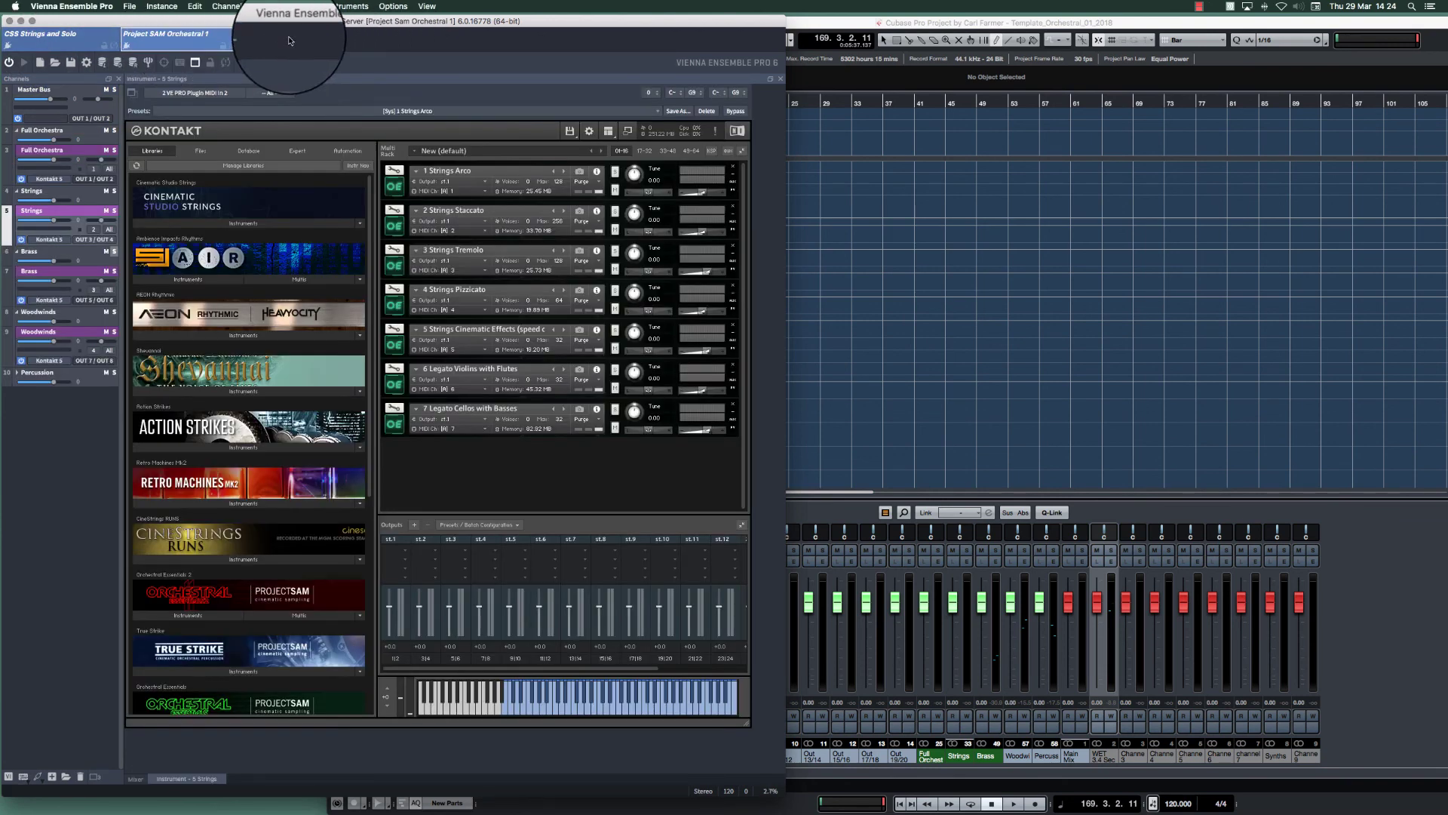